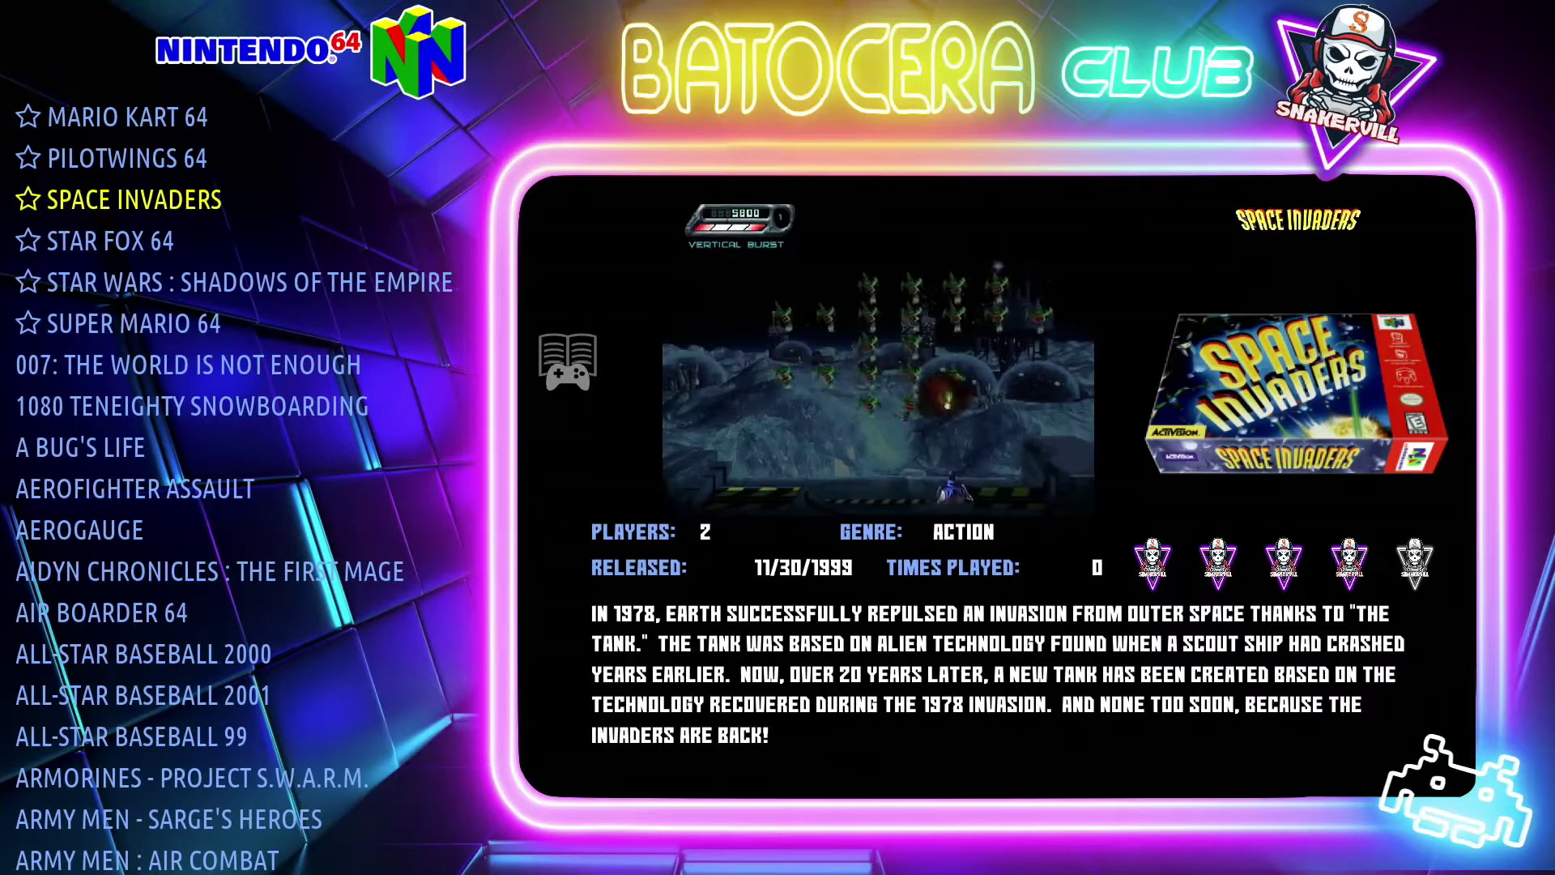
# - Browse the Nintendo 64 game list from Space Invaders past 1080 TenEighty Snowboarding, previewing each game's video snap
pyautogui.press('Down')
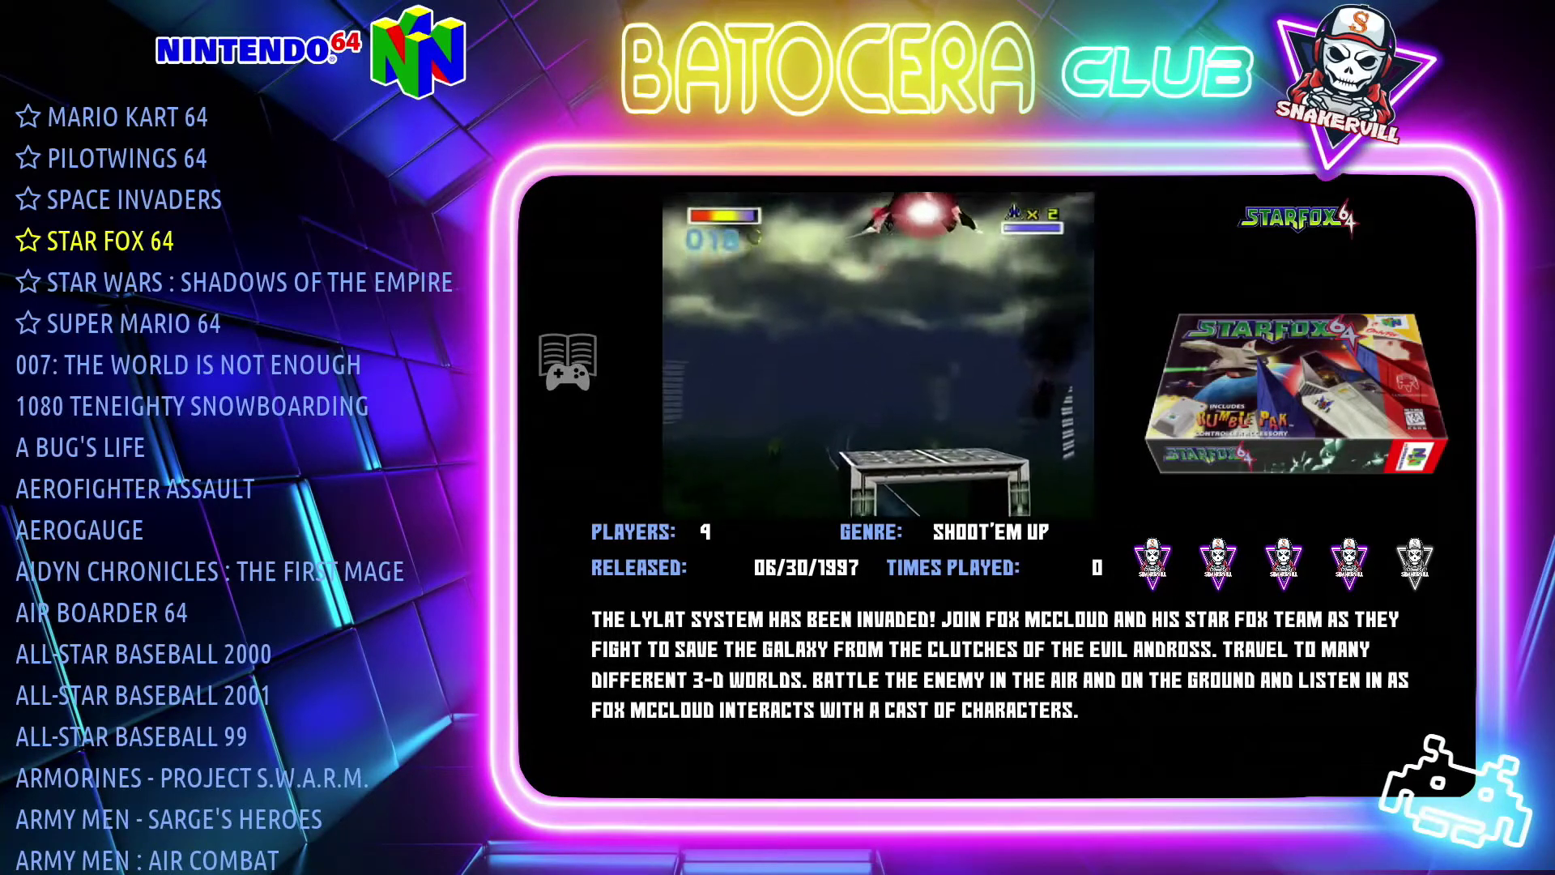
pyautogui.press('Down')
pyautogui.press('Down')
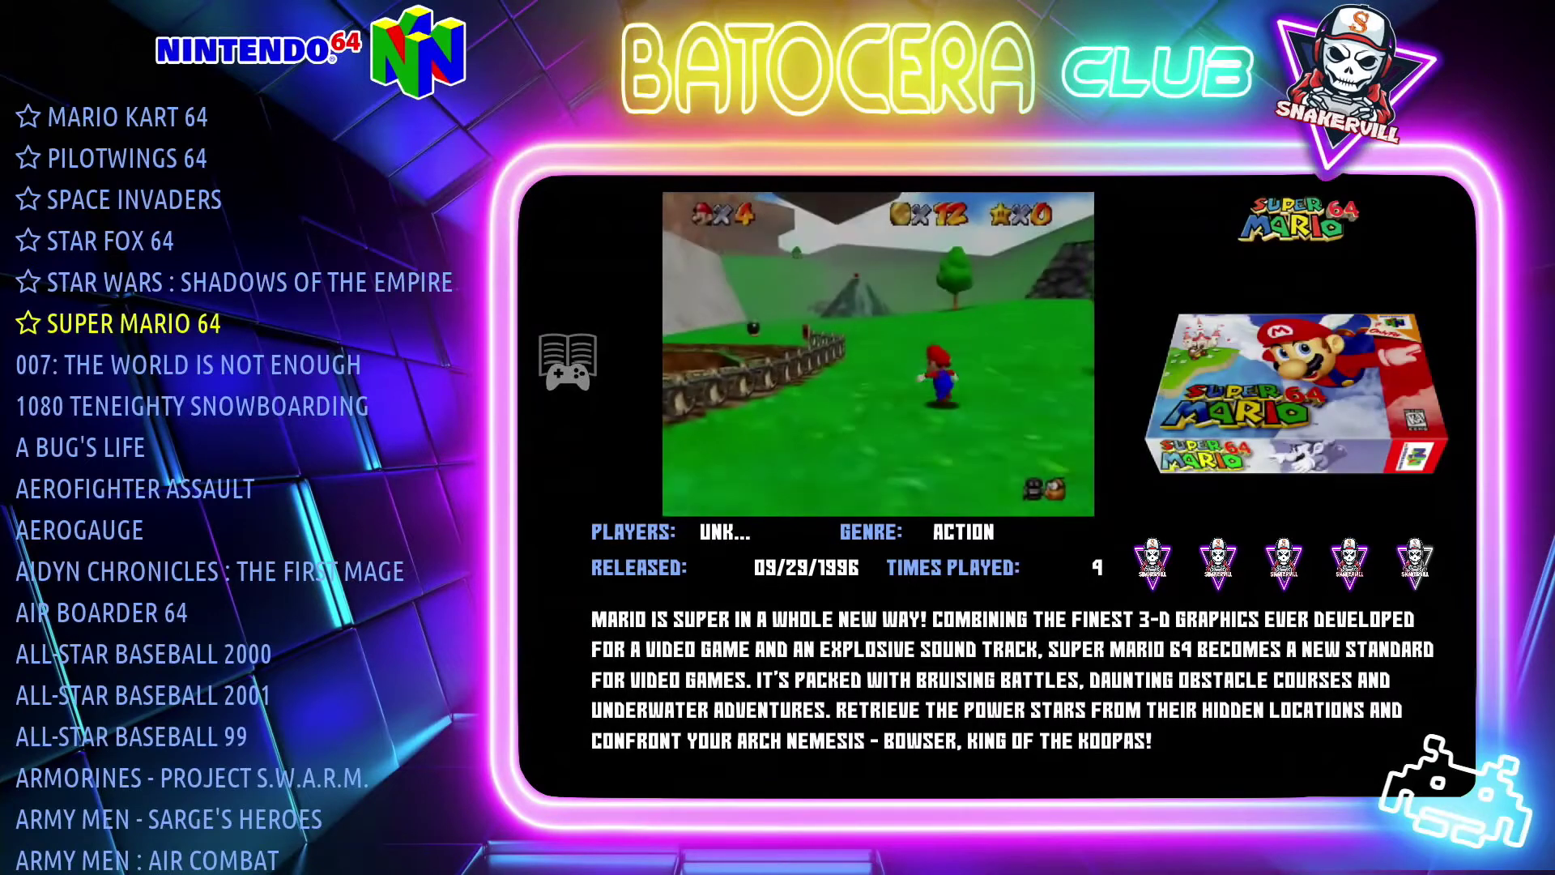
pyautogui.press('Down')
pyautogui.press('Down')
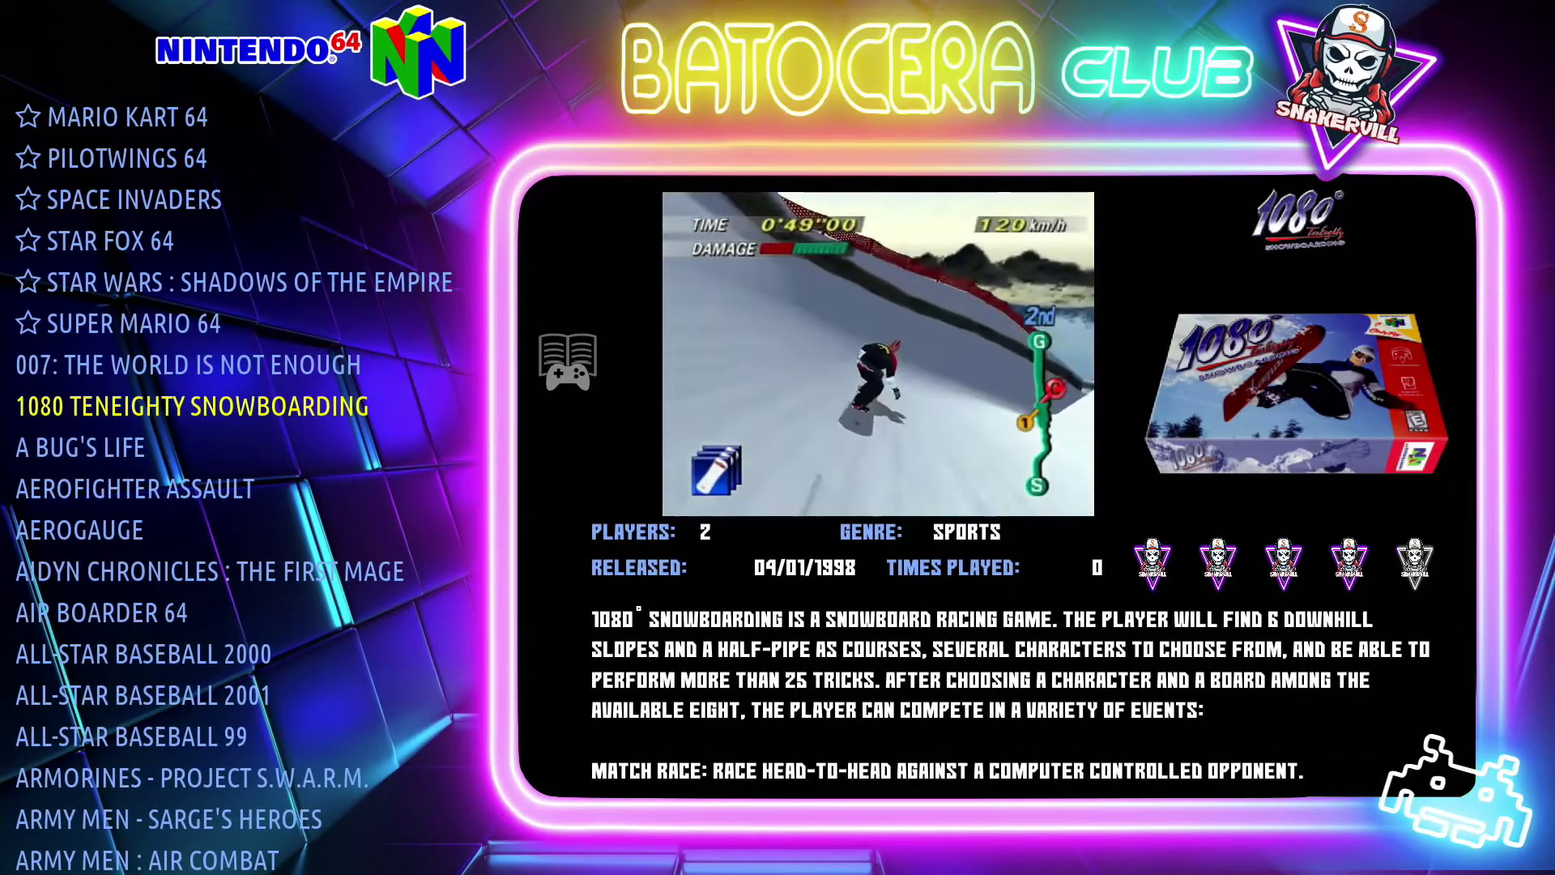
pyautogui.press('Down')
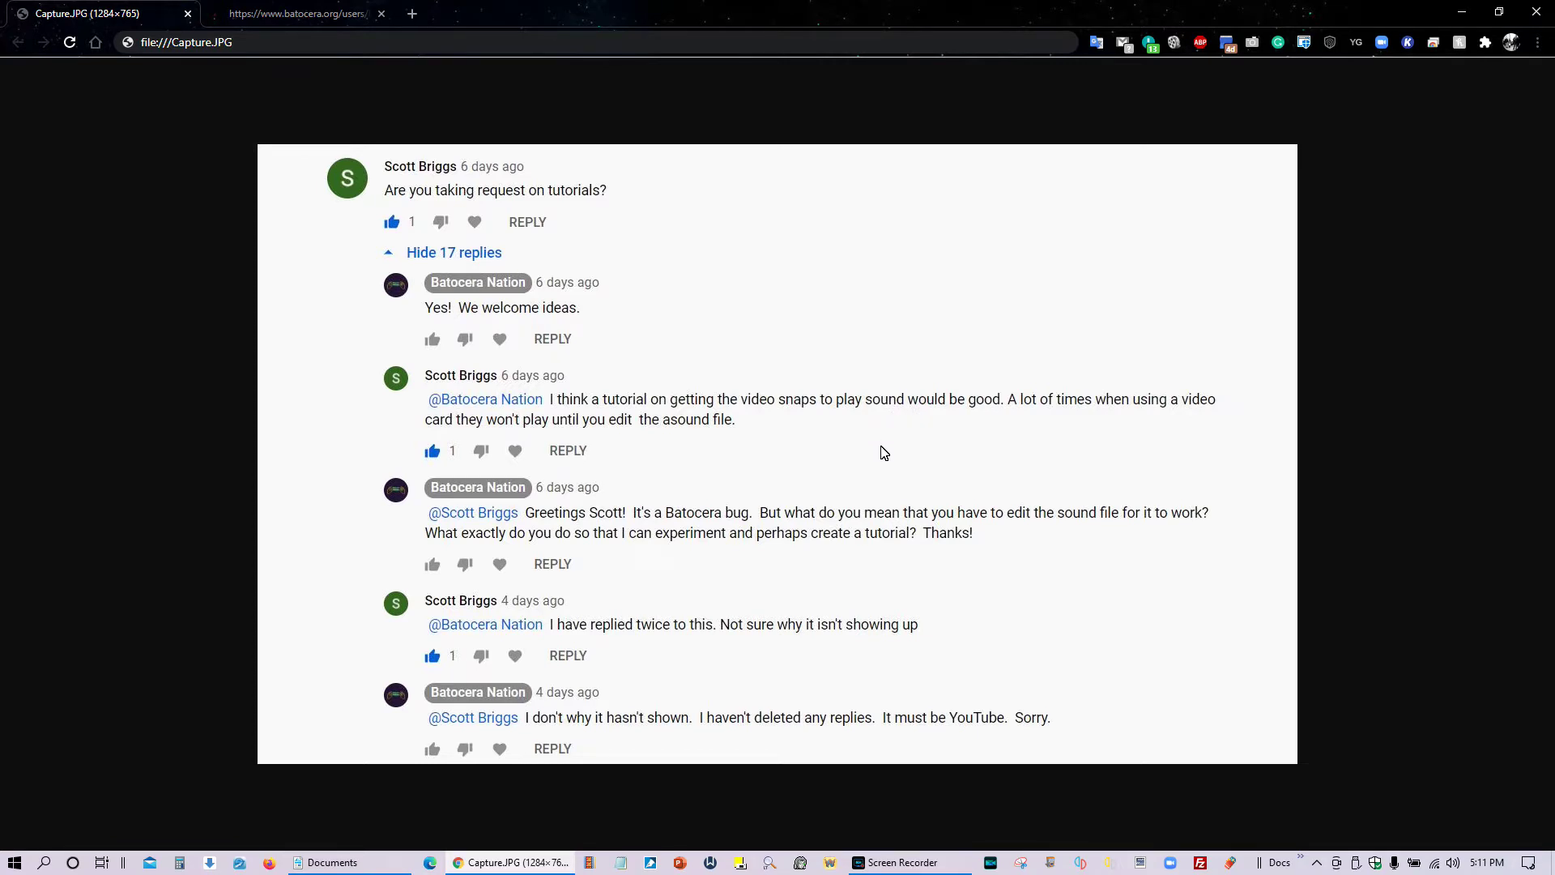
# - Save the batocera.org asoundrc page as asoundrc.txt in the Batocera Files folder on the 5TB Movies (E:) drive
pyautogui.click(306, 12)
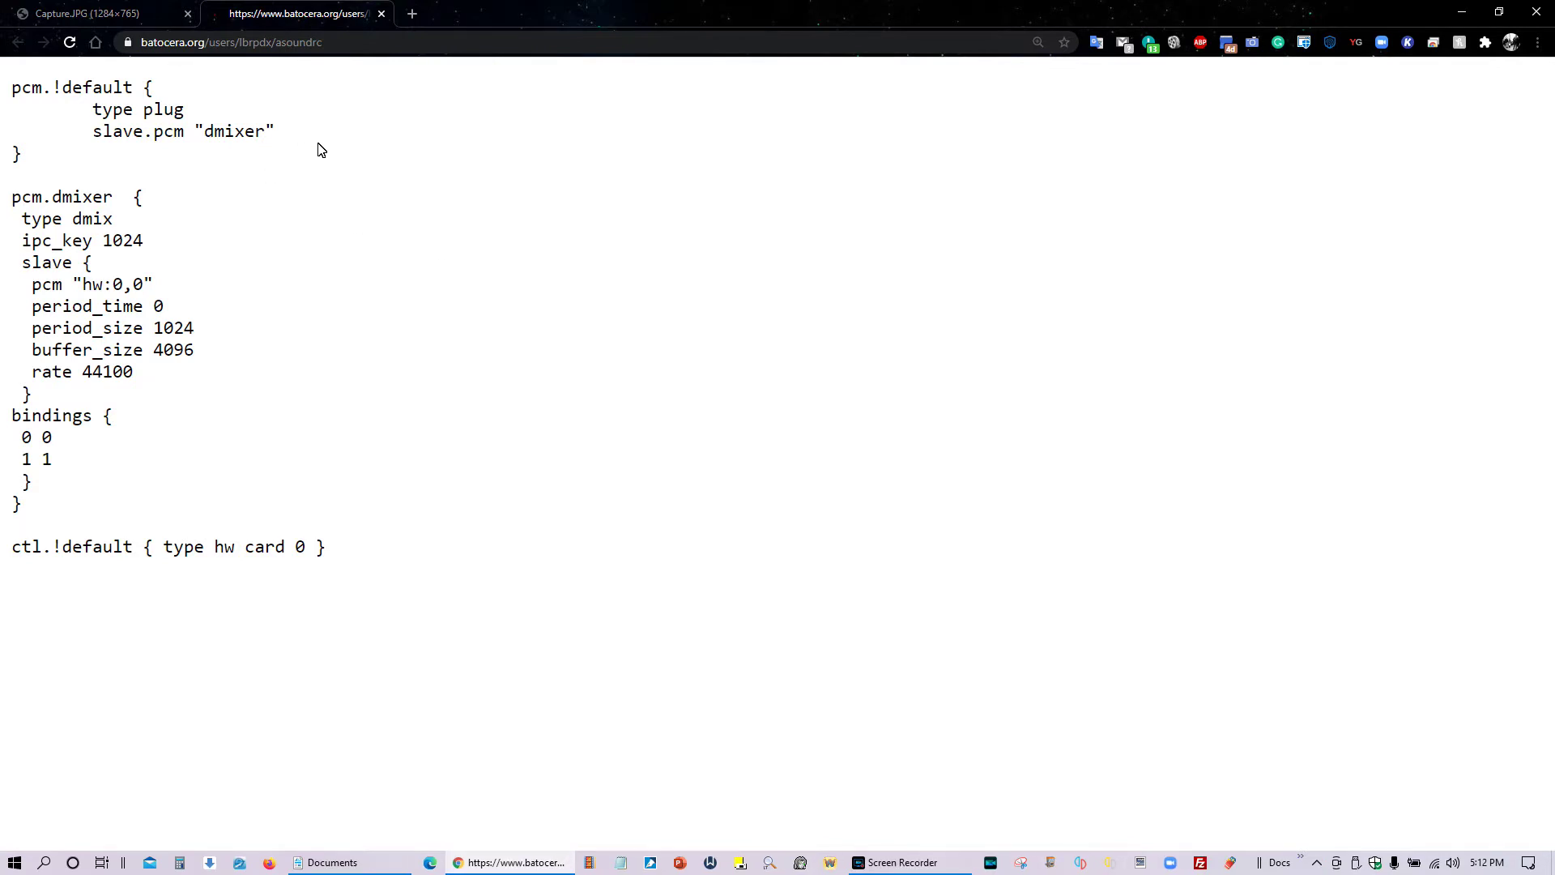
pyautogui.rightClick(395, 150)
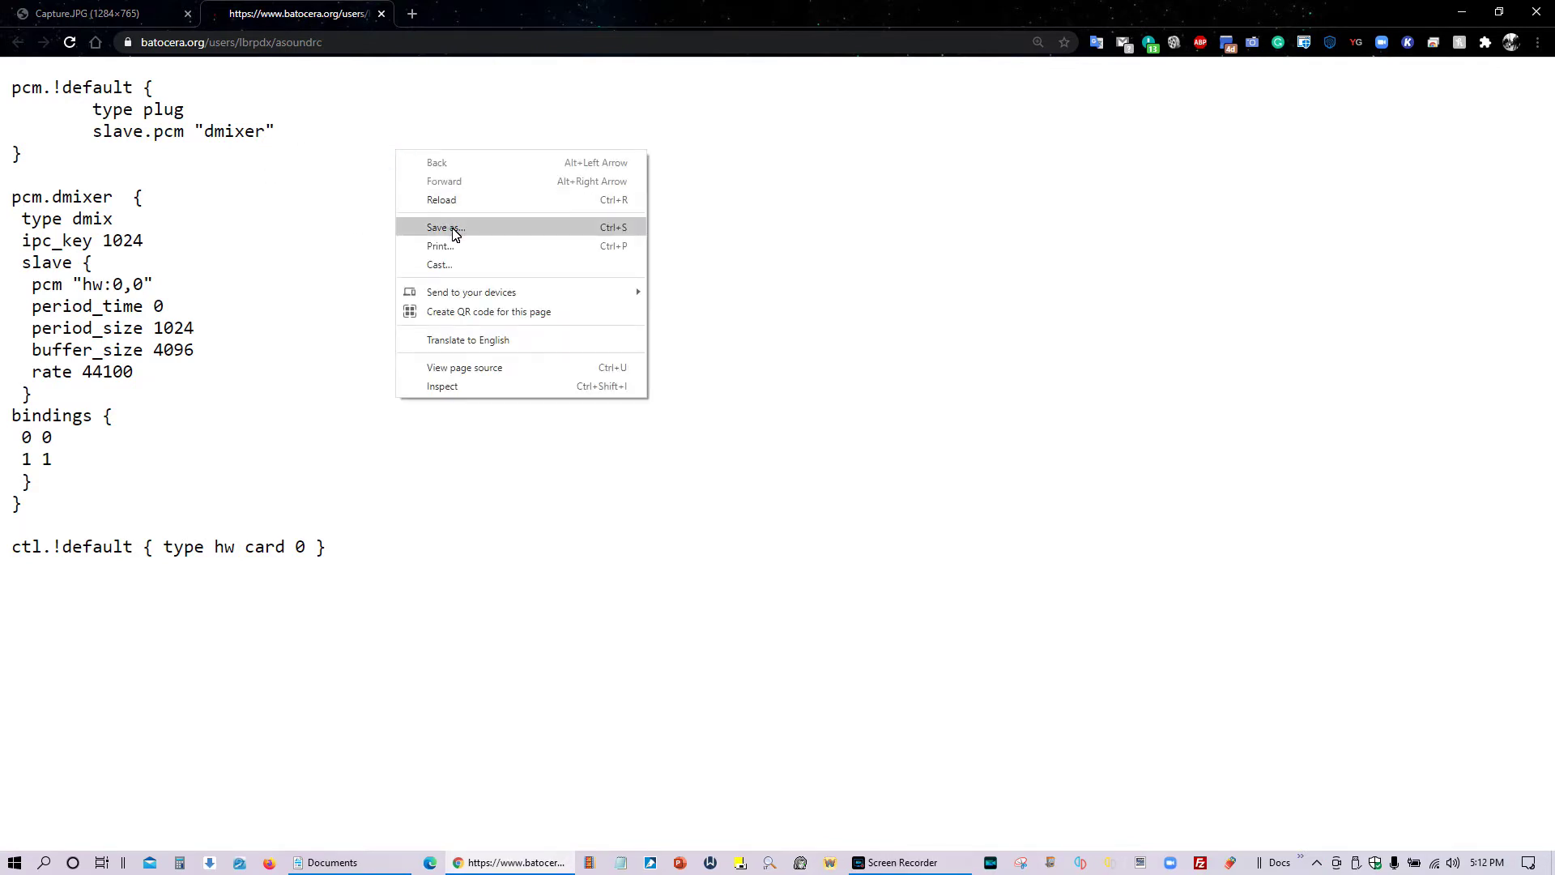
pyautogui.click(472, 232)
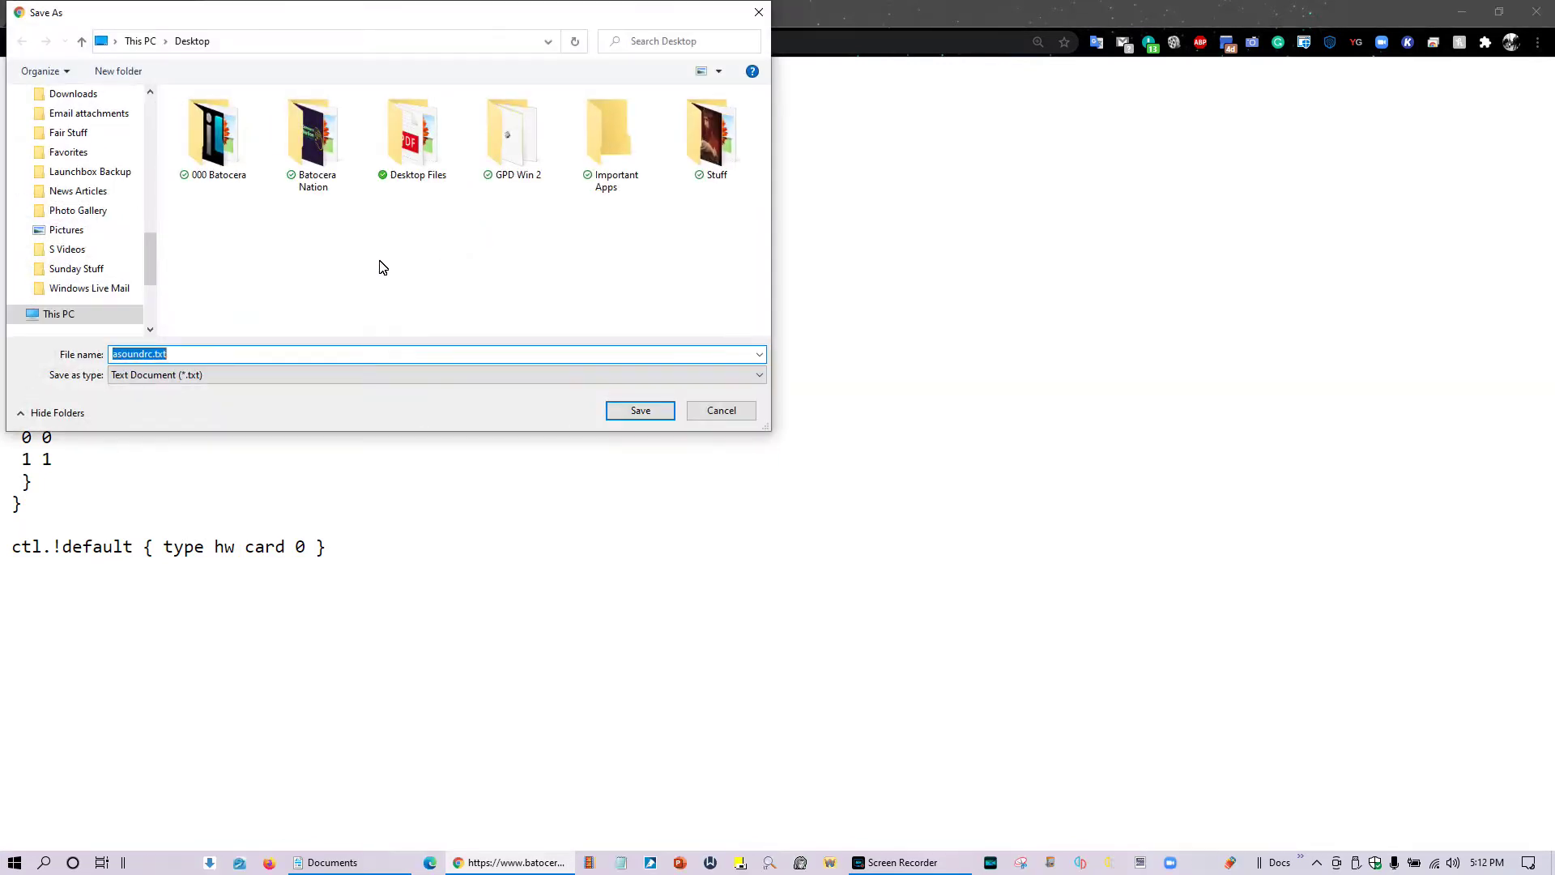
pyautogui.scroll(-3, 150, 252)
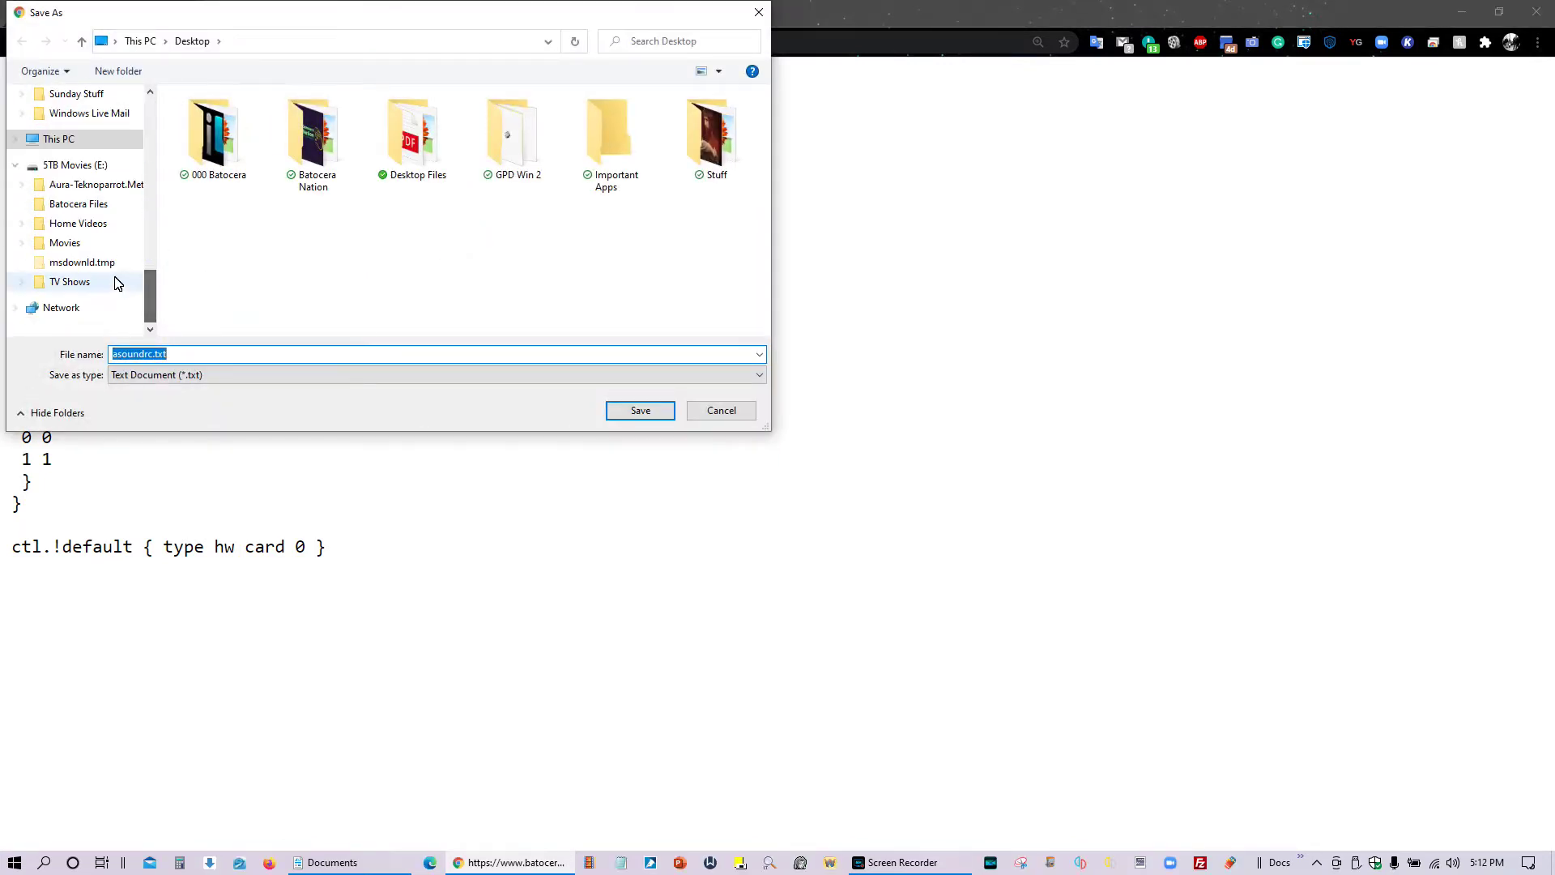
pyautogui.click(87, 167)
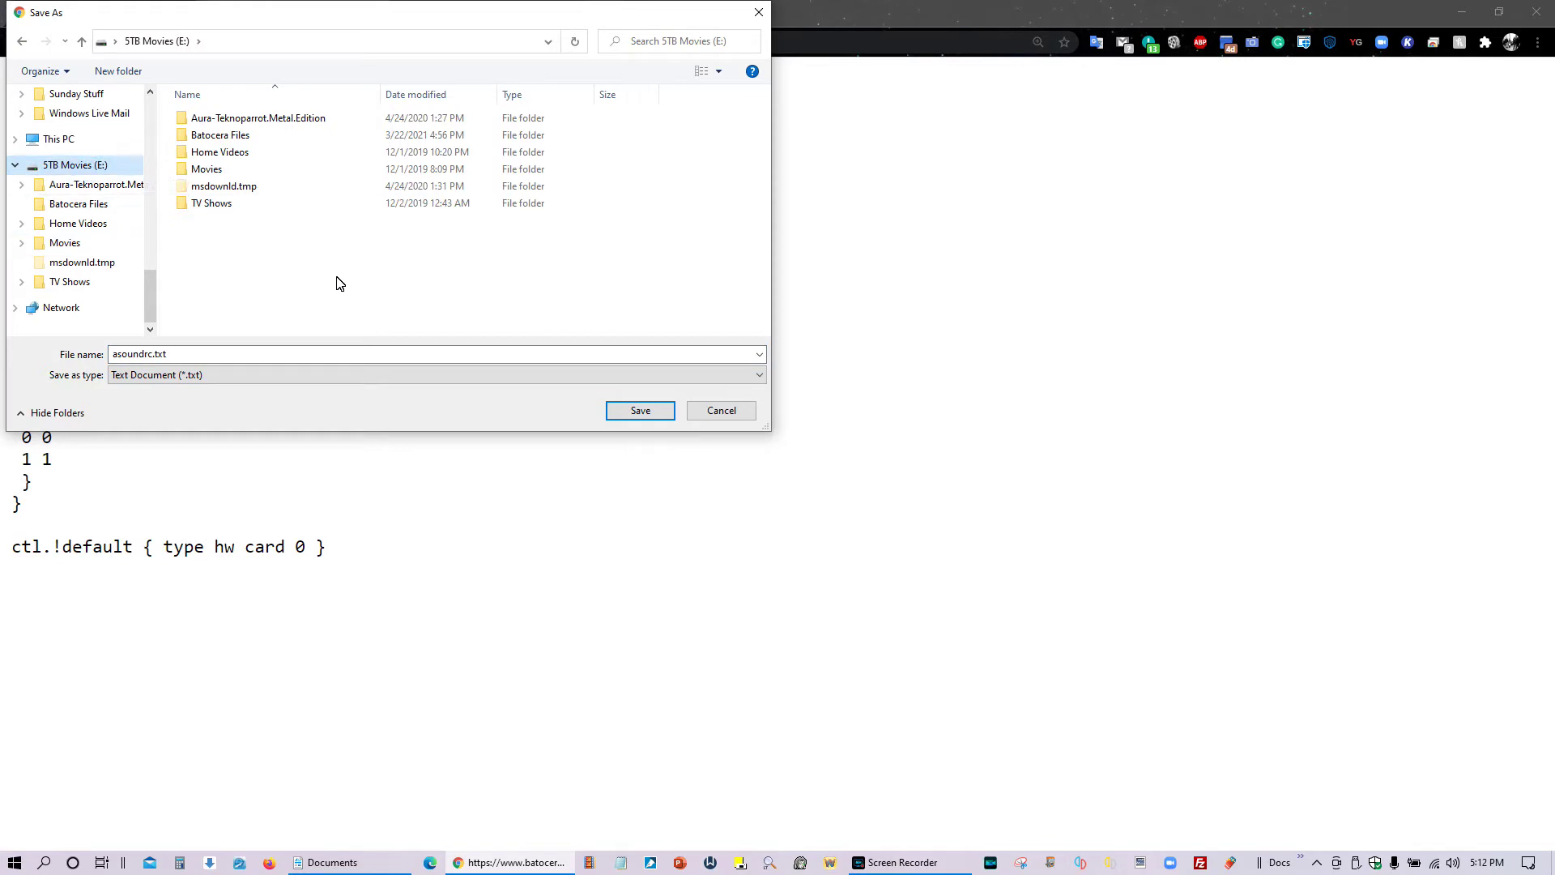
pyautogui.click(235, 142)
pyautogui.doubleClick(235, 143)
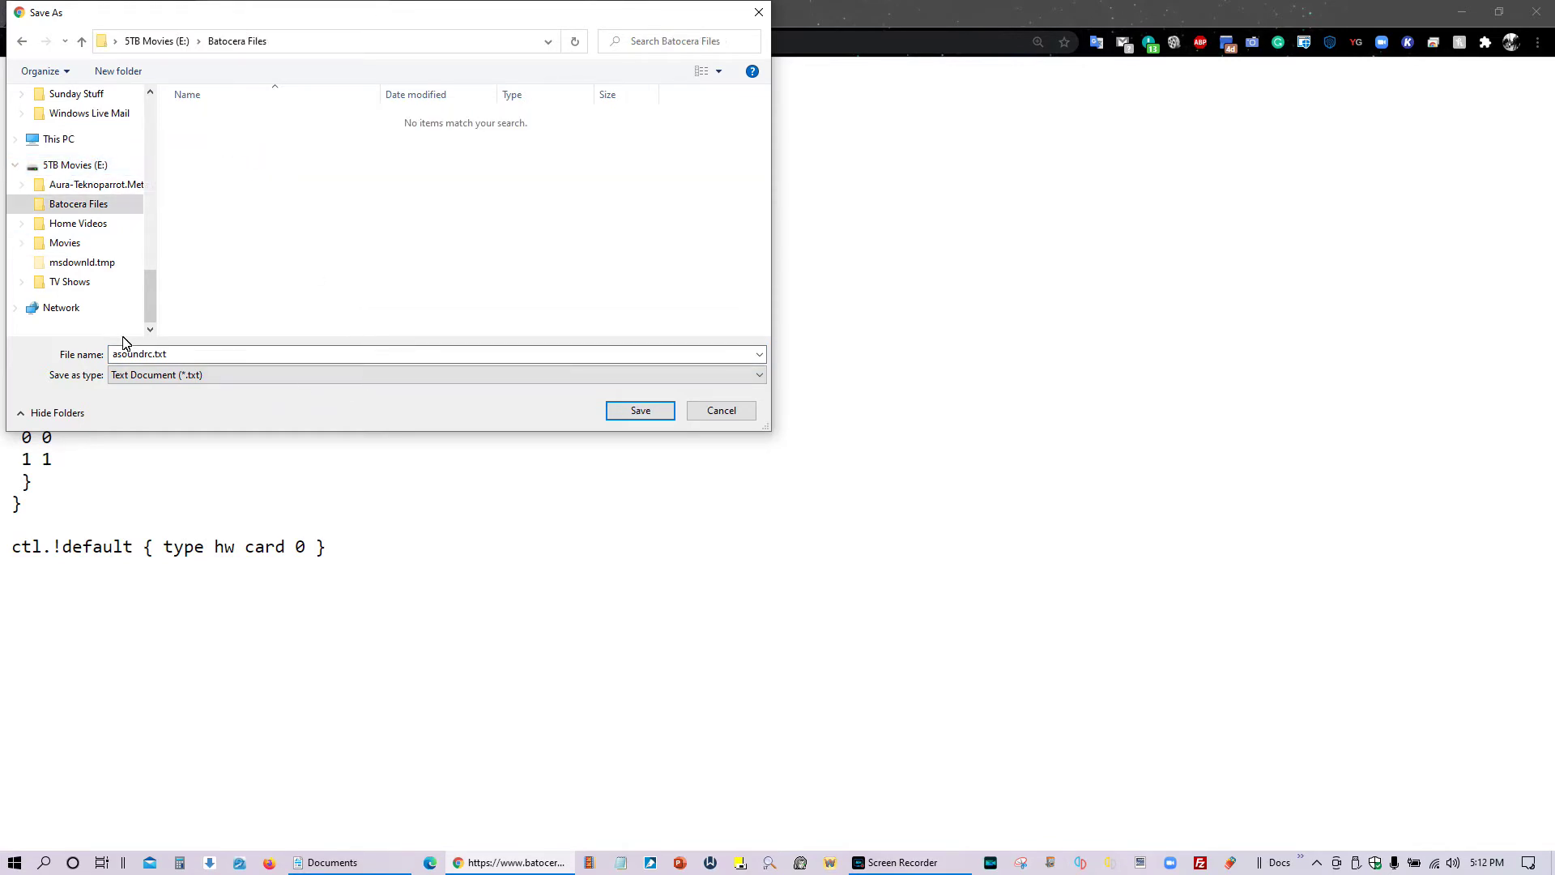
pyautogui.click(170, 357)
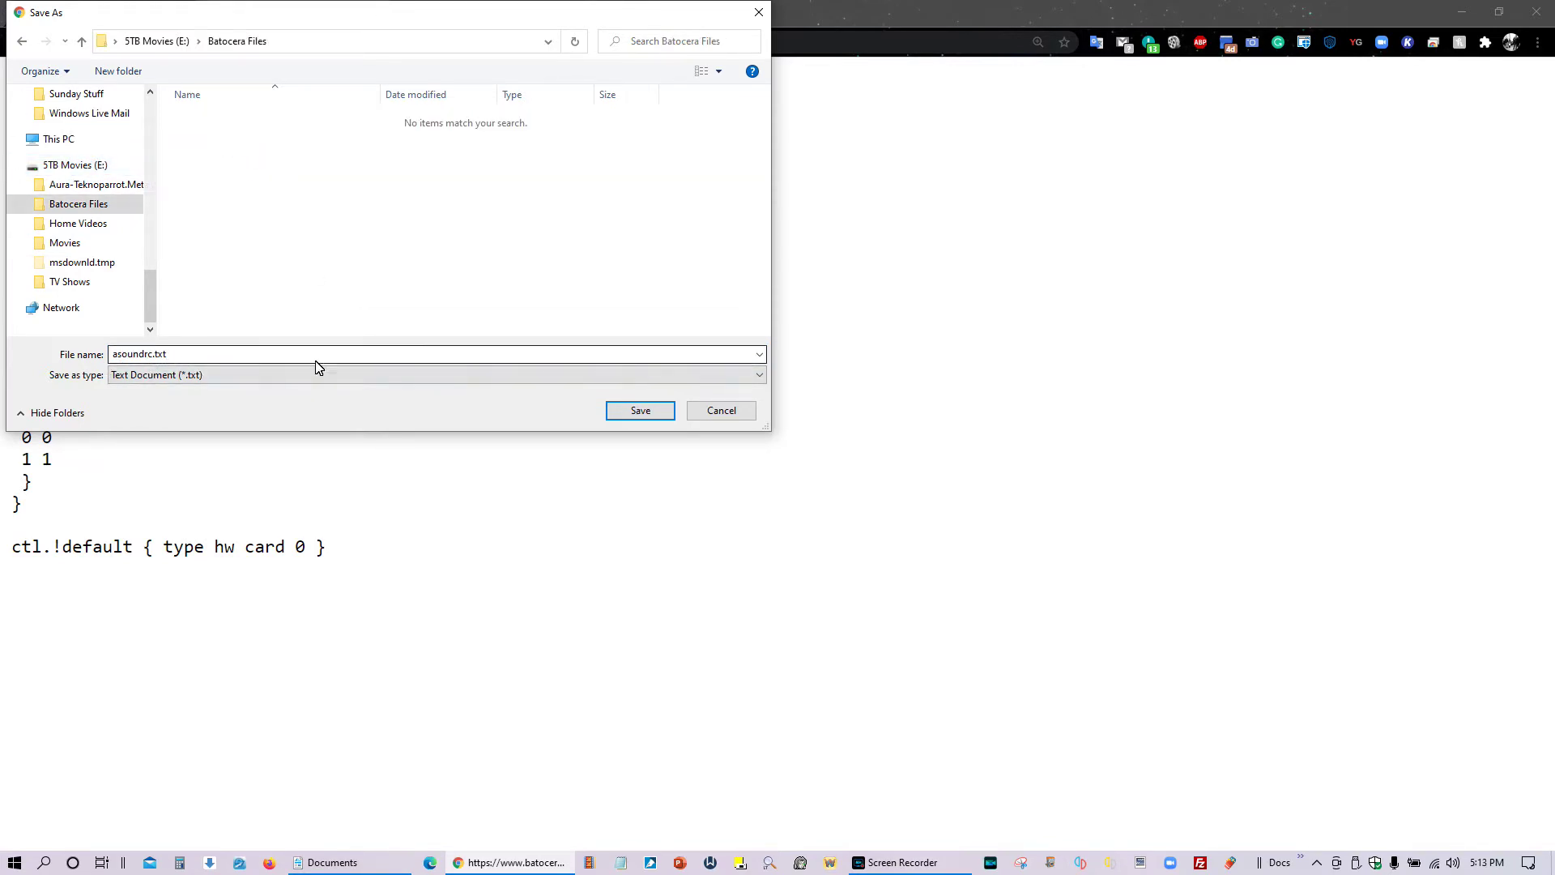
pyautogui.click(640, 412)
pyautogui.click(641, 412)
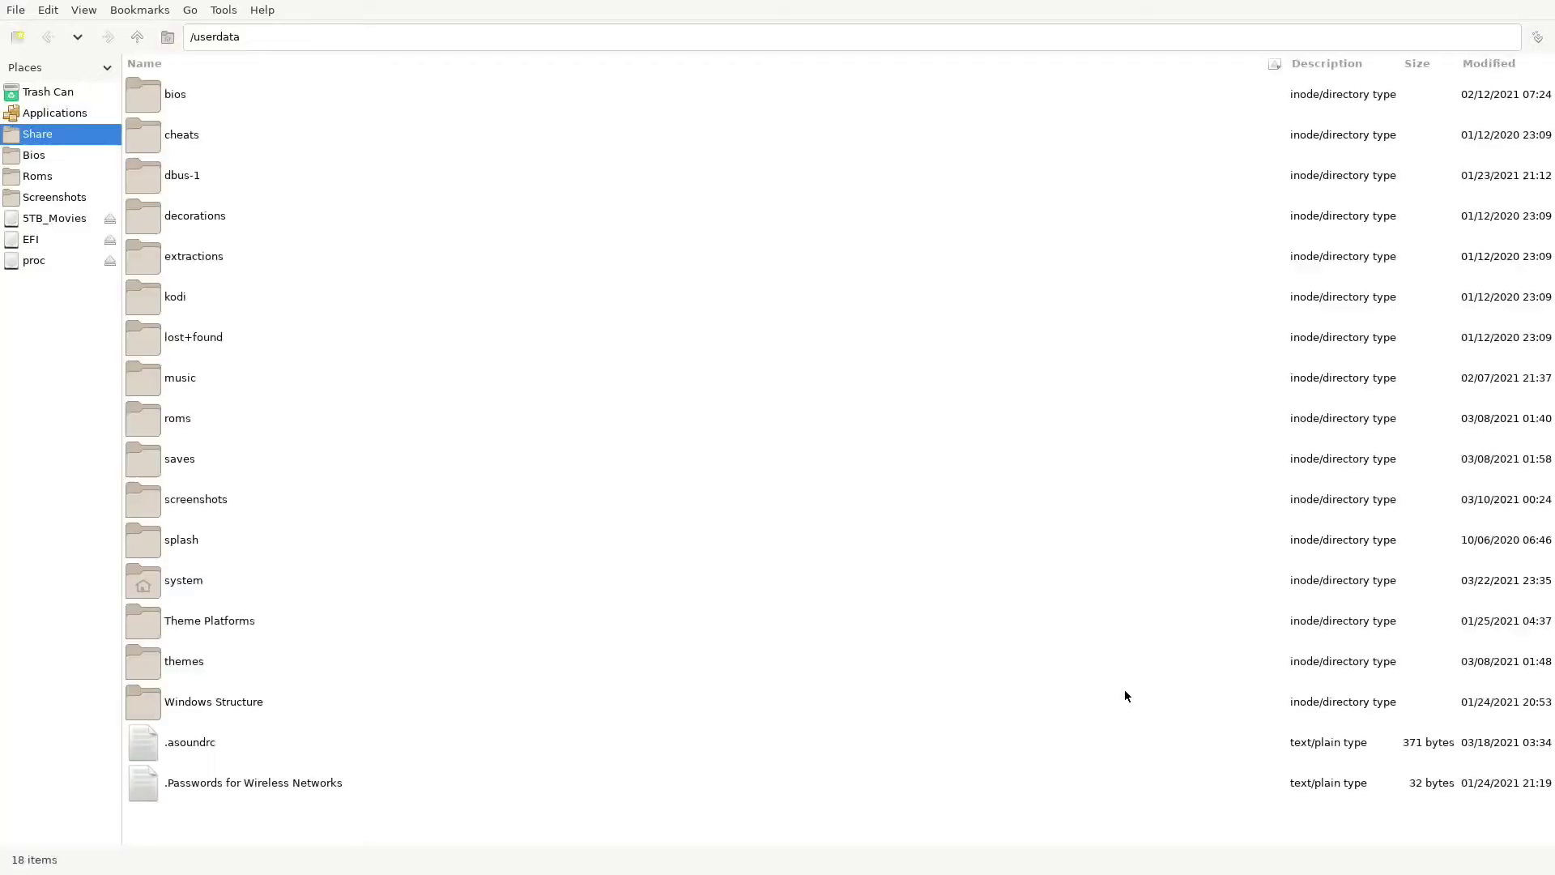
# - Switch to the Batocera file manager and copy asoundrc.txt from the Batocera Files folder on the 5TB_Movies drive
pyautogui.click(65, 221)
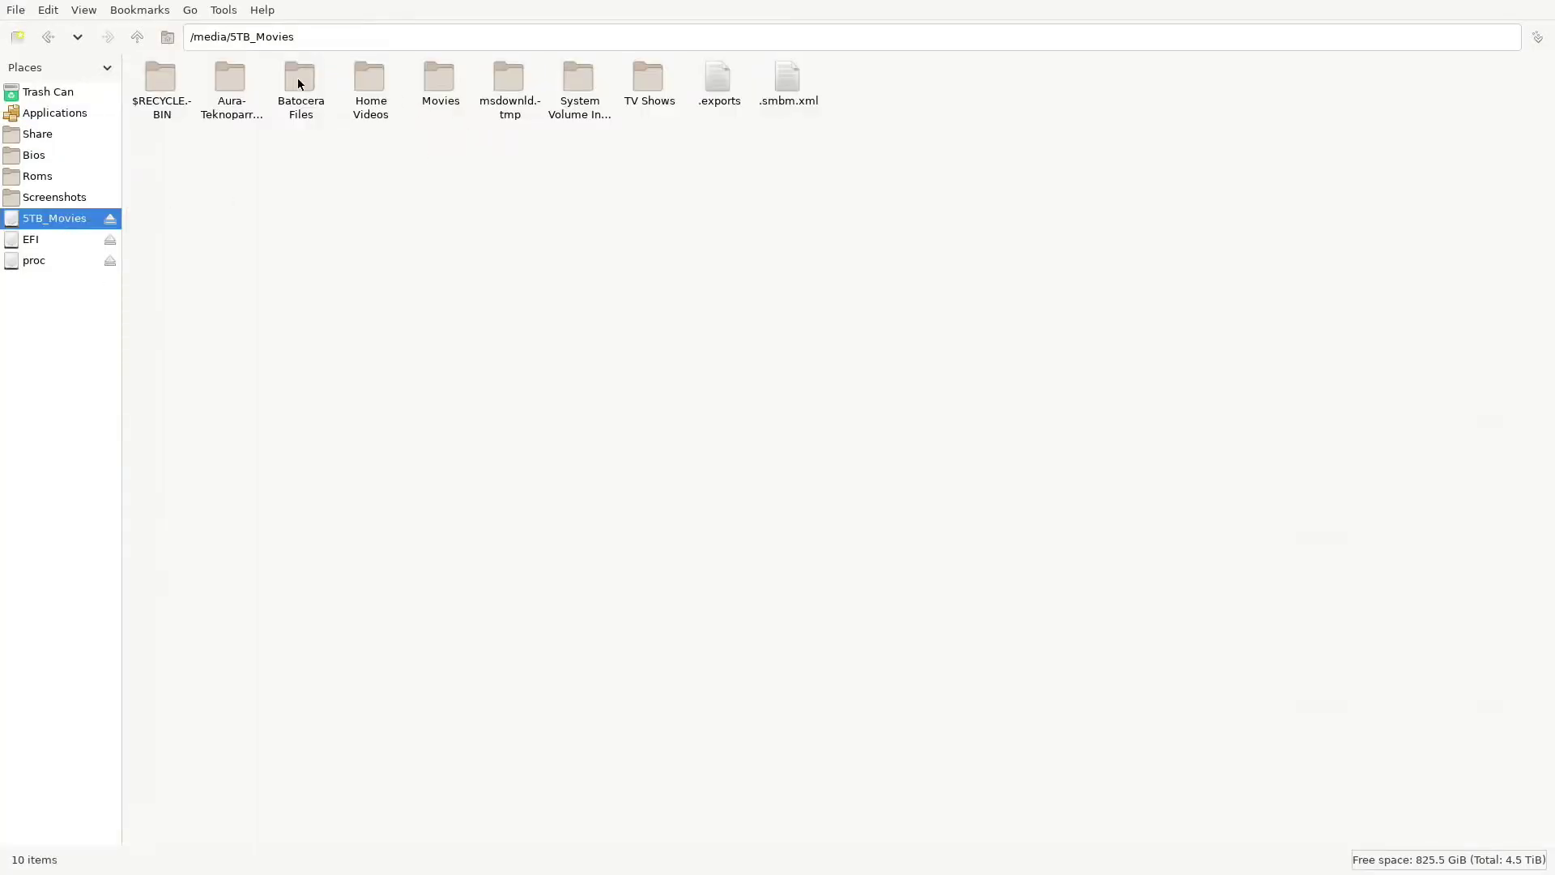
pyautogui.doubleClick(295, 78)
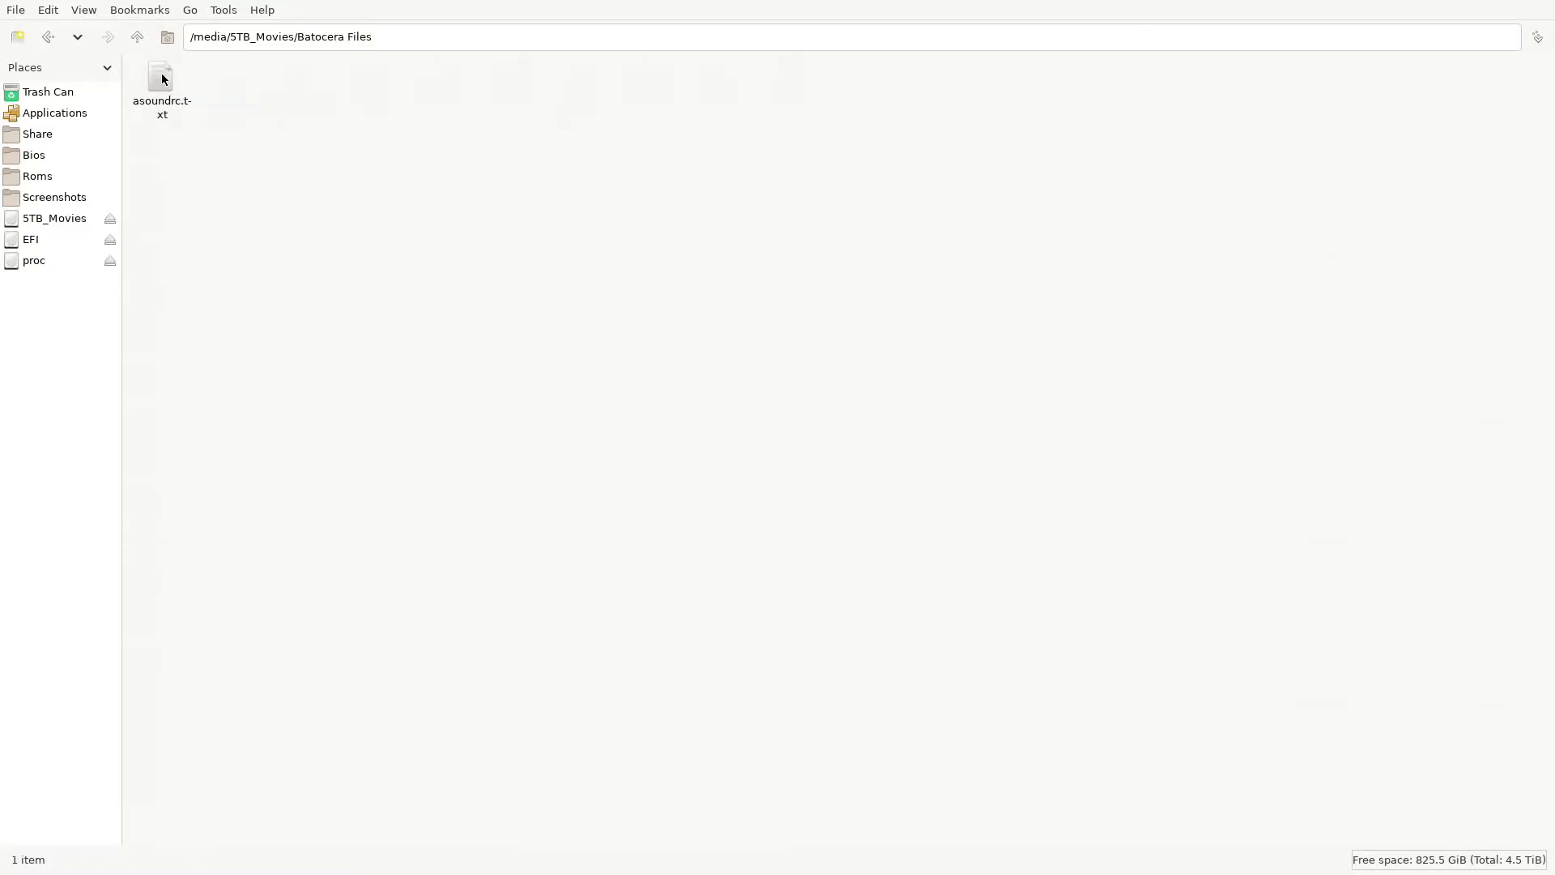
pyautogui.click(162, 73)
pyautogui.rightClick(162, 73)
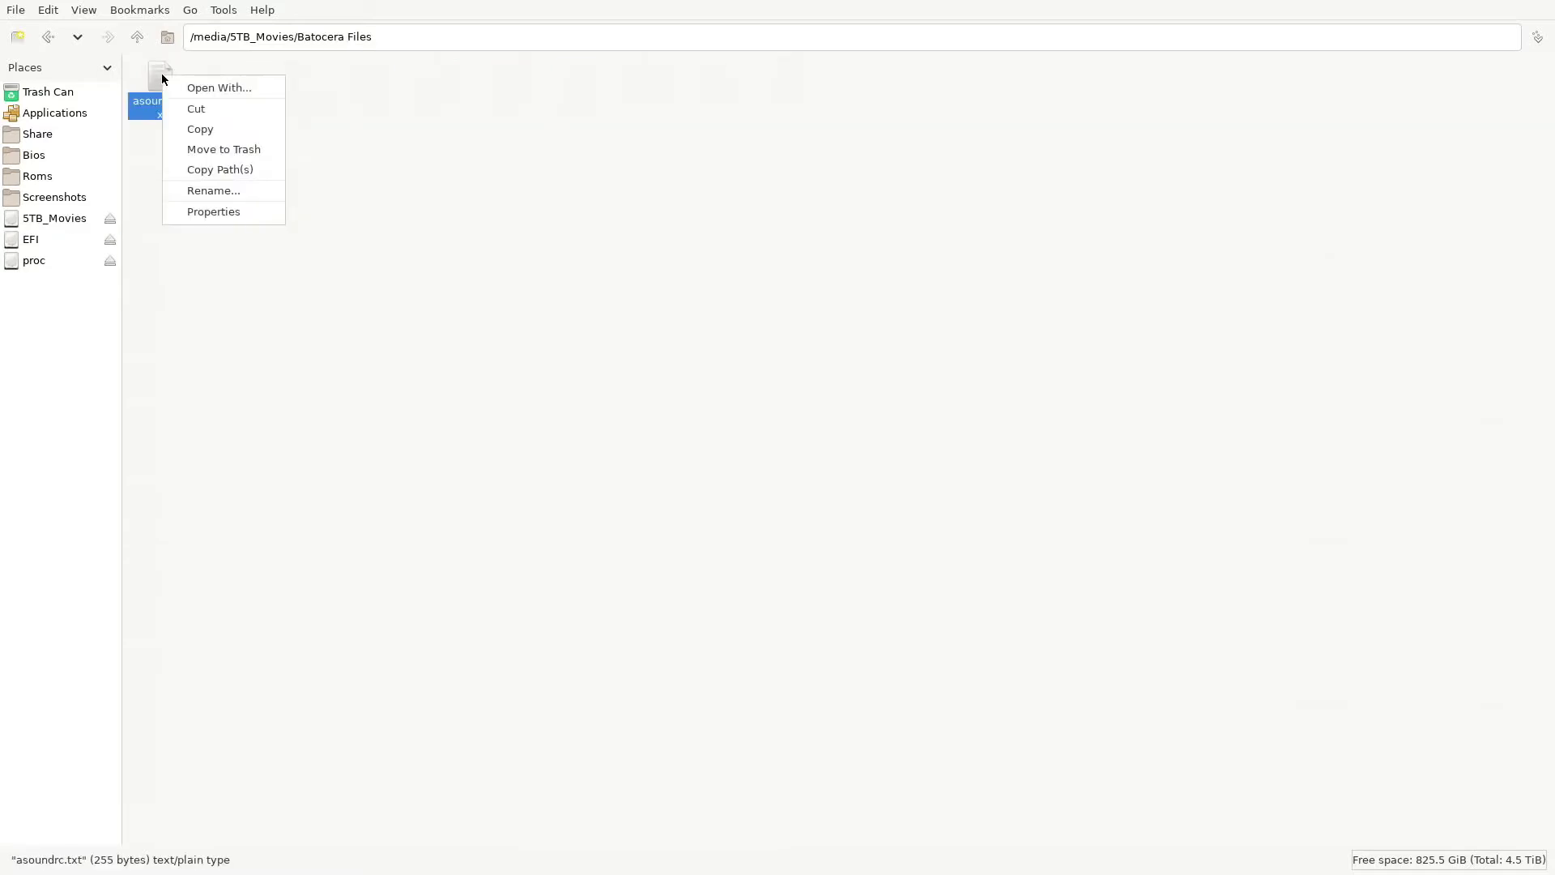
pyautogui.click(224, 131)
# - Paste the copied asoundrc.txt into the system folder of the Share location and select the pasted file
pyautogui.click(44, 136)
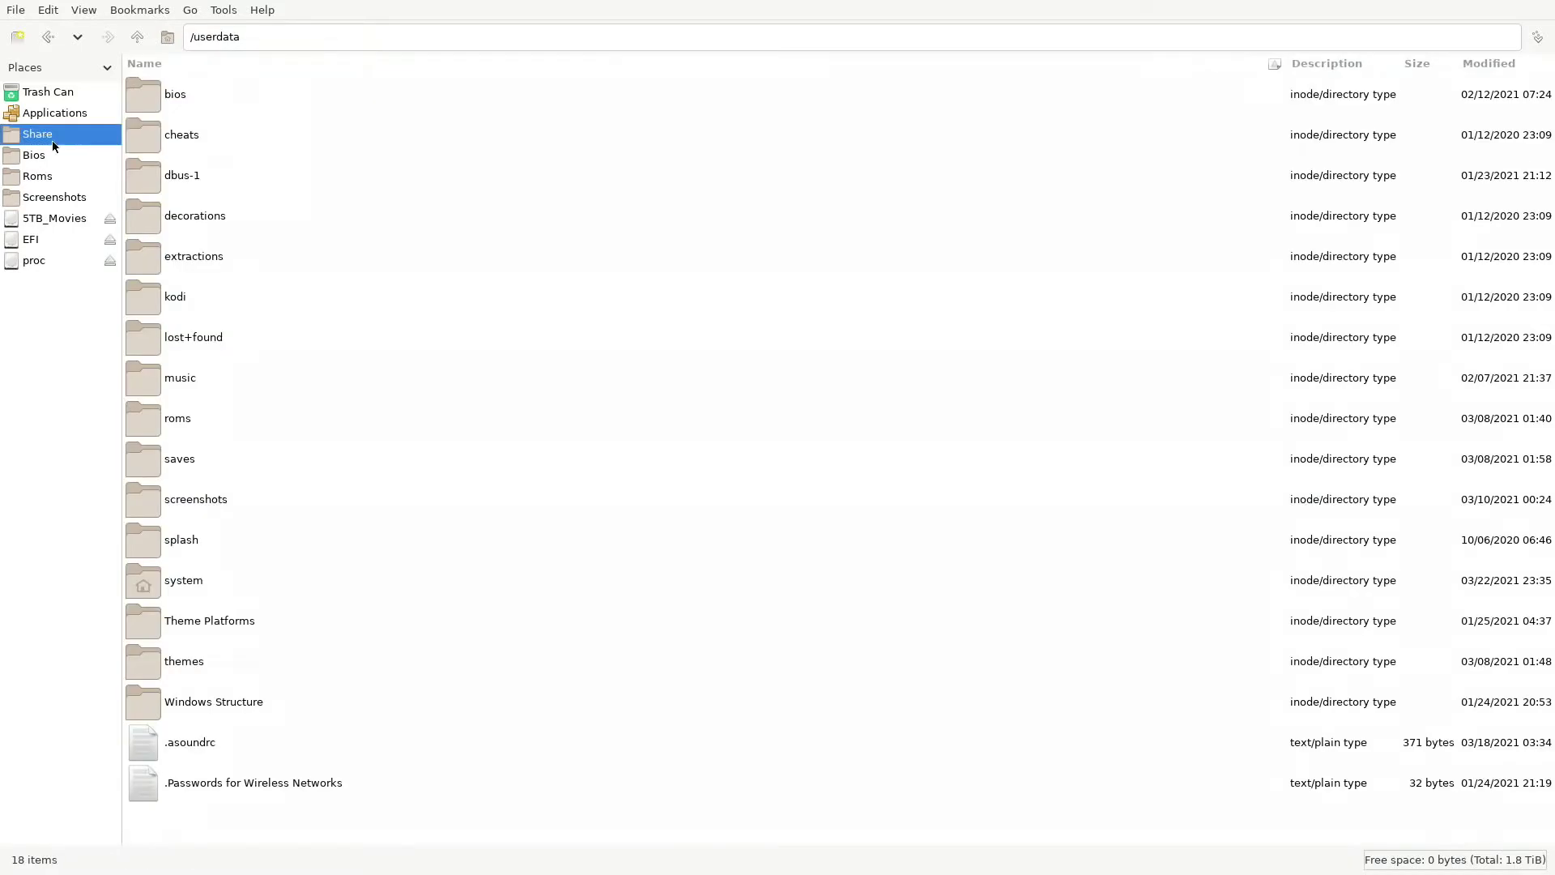
pyautogui.doubleClick(181, 583)
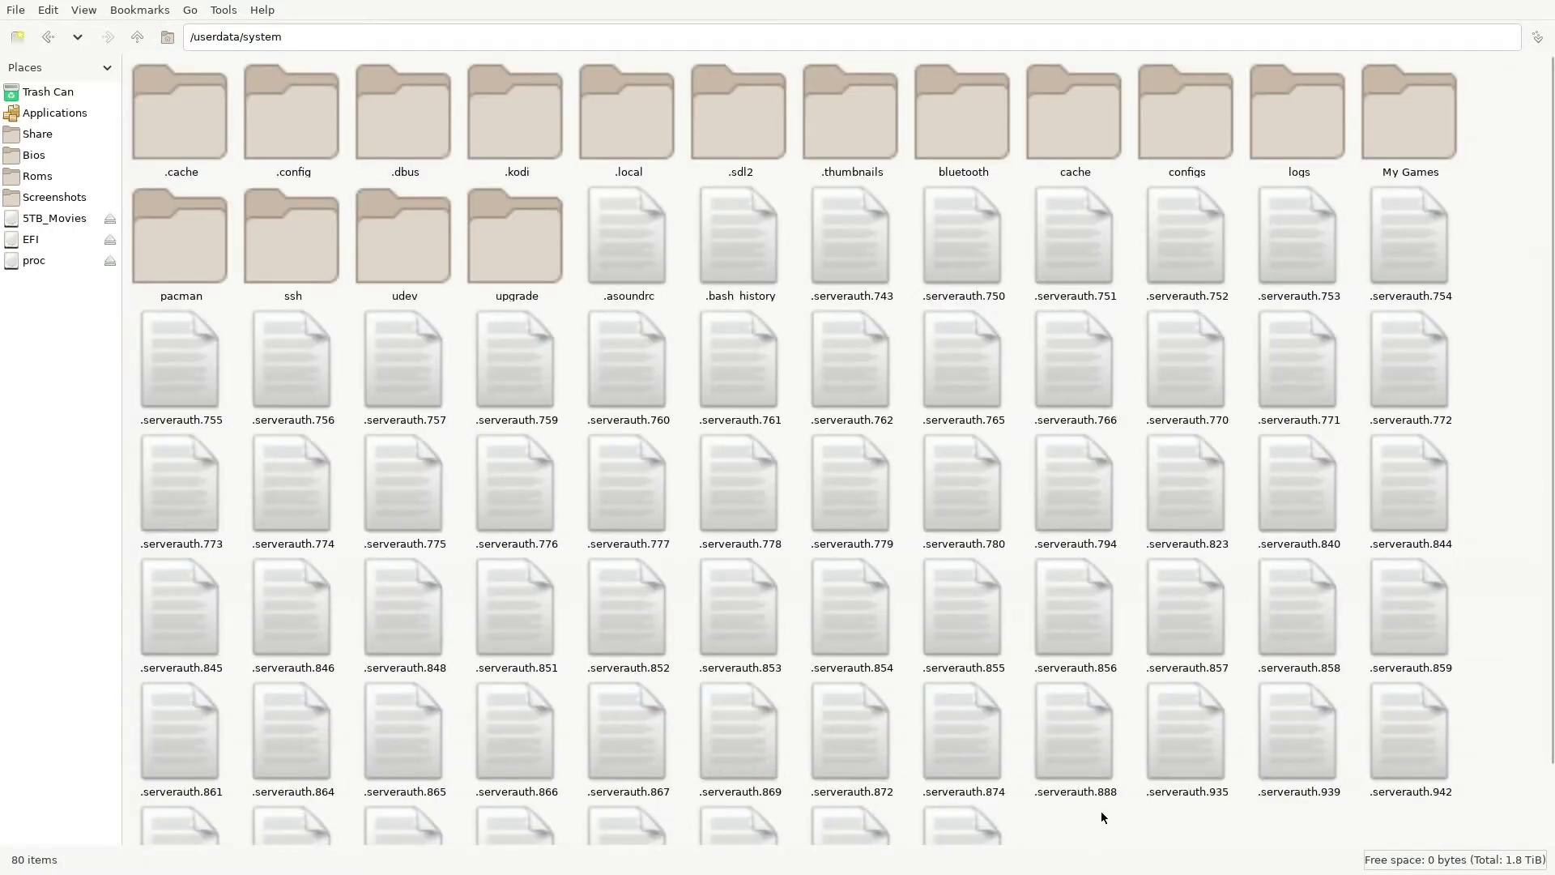
pyautogui.scroll(-2, 1102, 816)
pyautogui.rightClick(1109, 801)
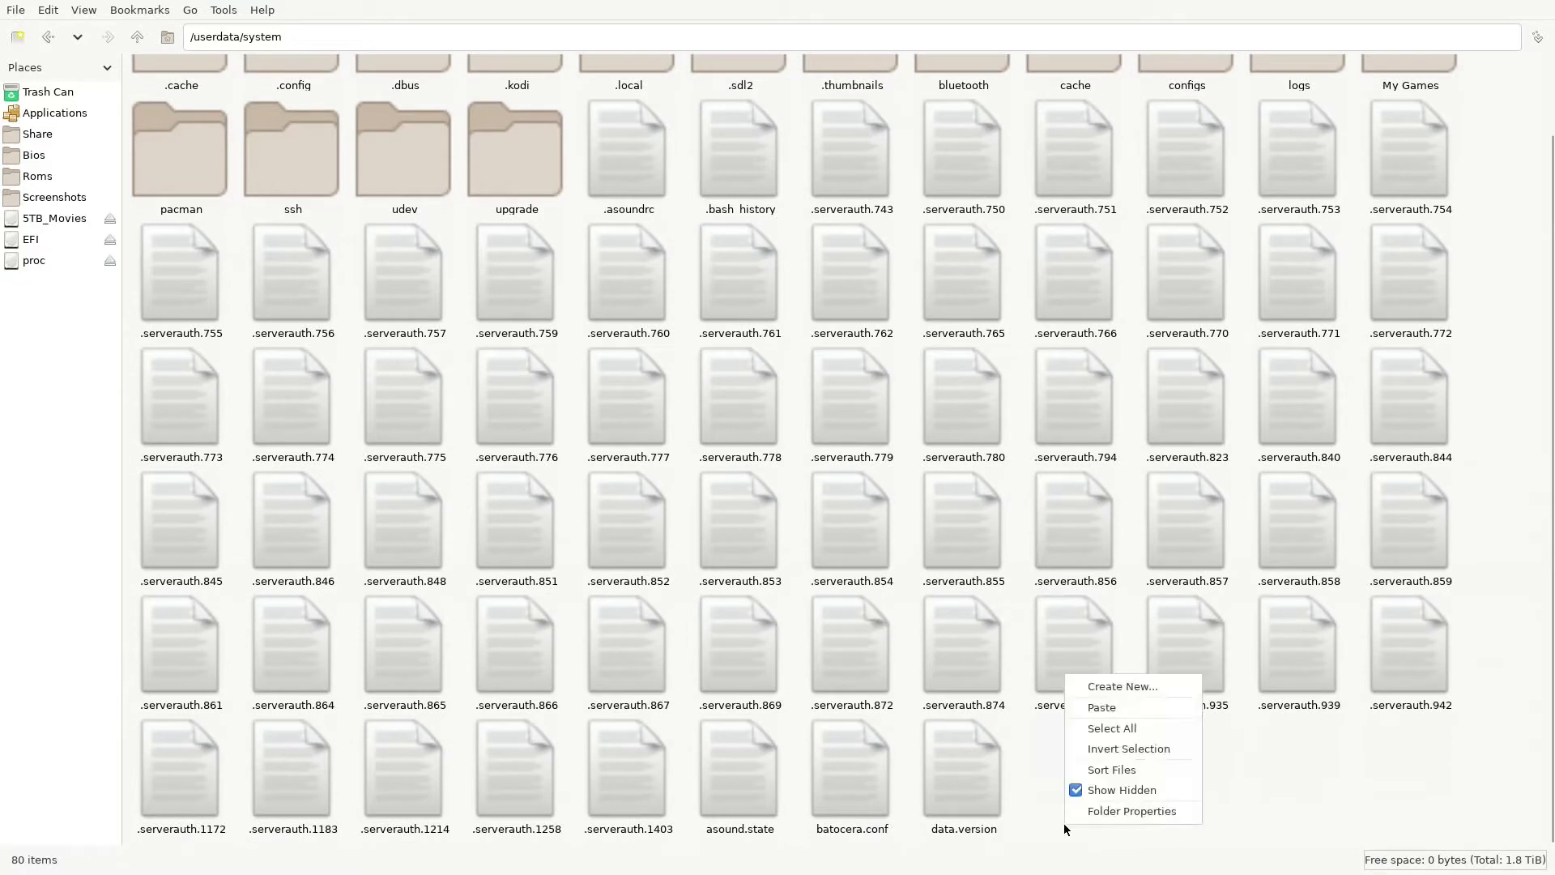
pyautogui.click(1101, 707)
pyautogui.click(860, 804)
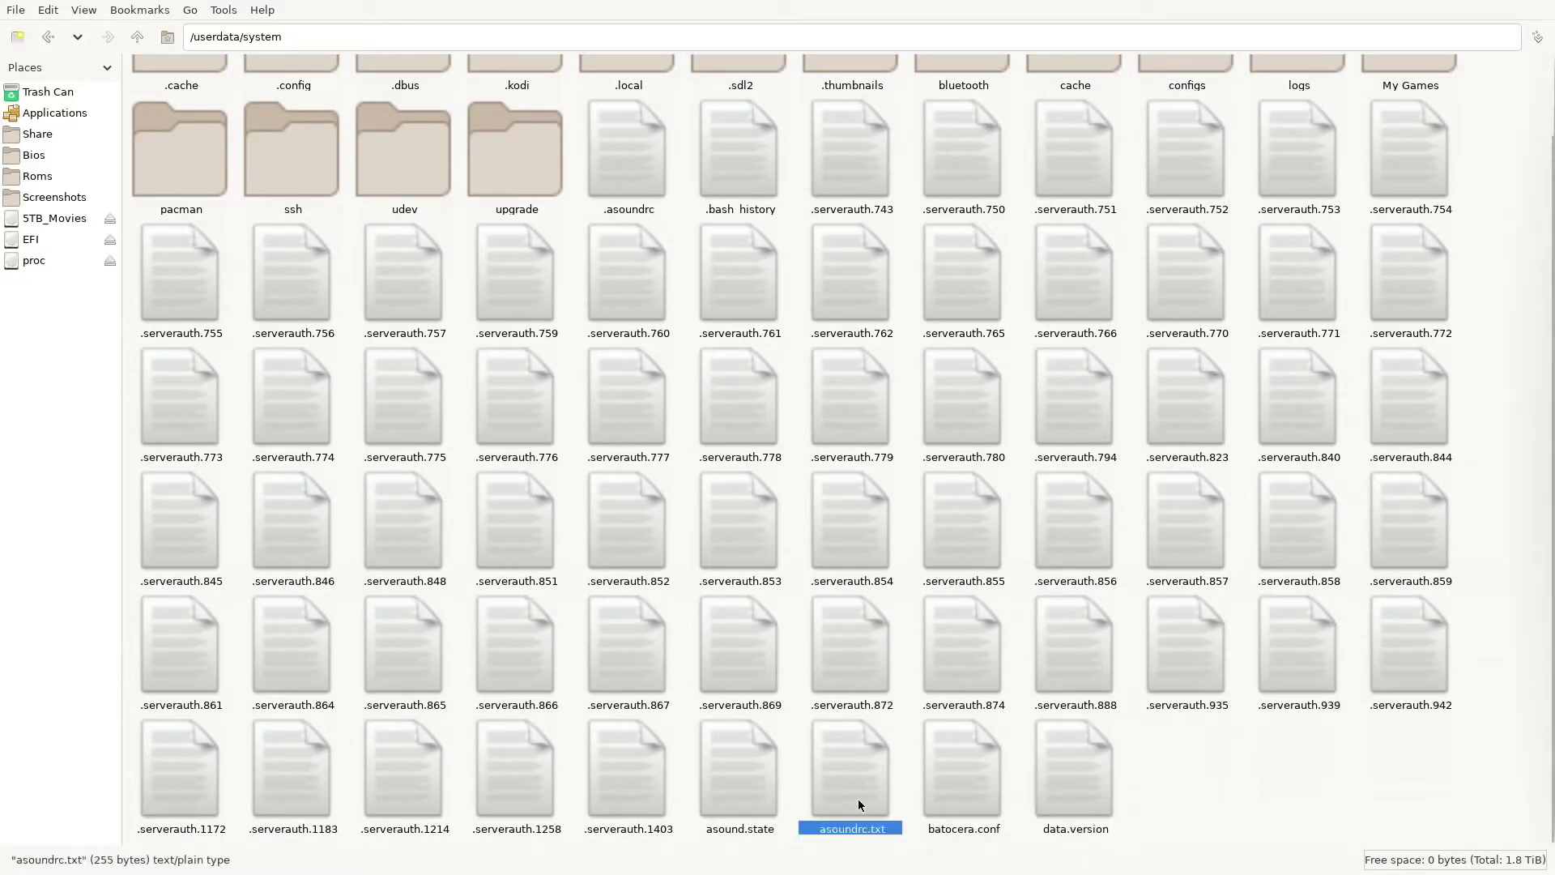
# - Open the existing .asoundrc file, examine its pcm hardware setting, and close the editor without changes
pyautogui.click(635, 178)
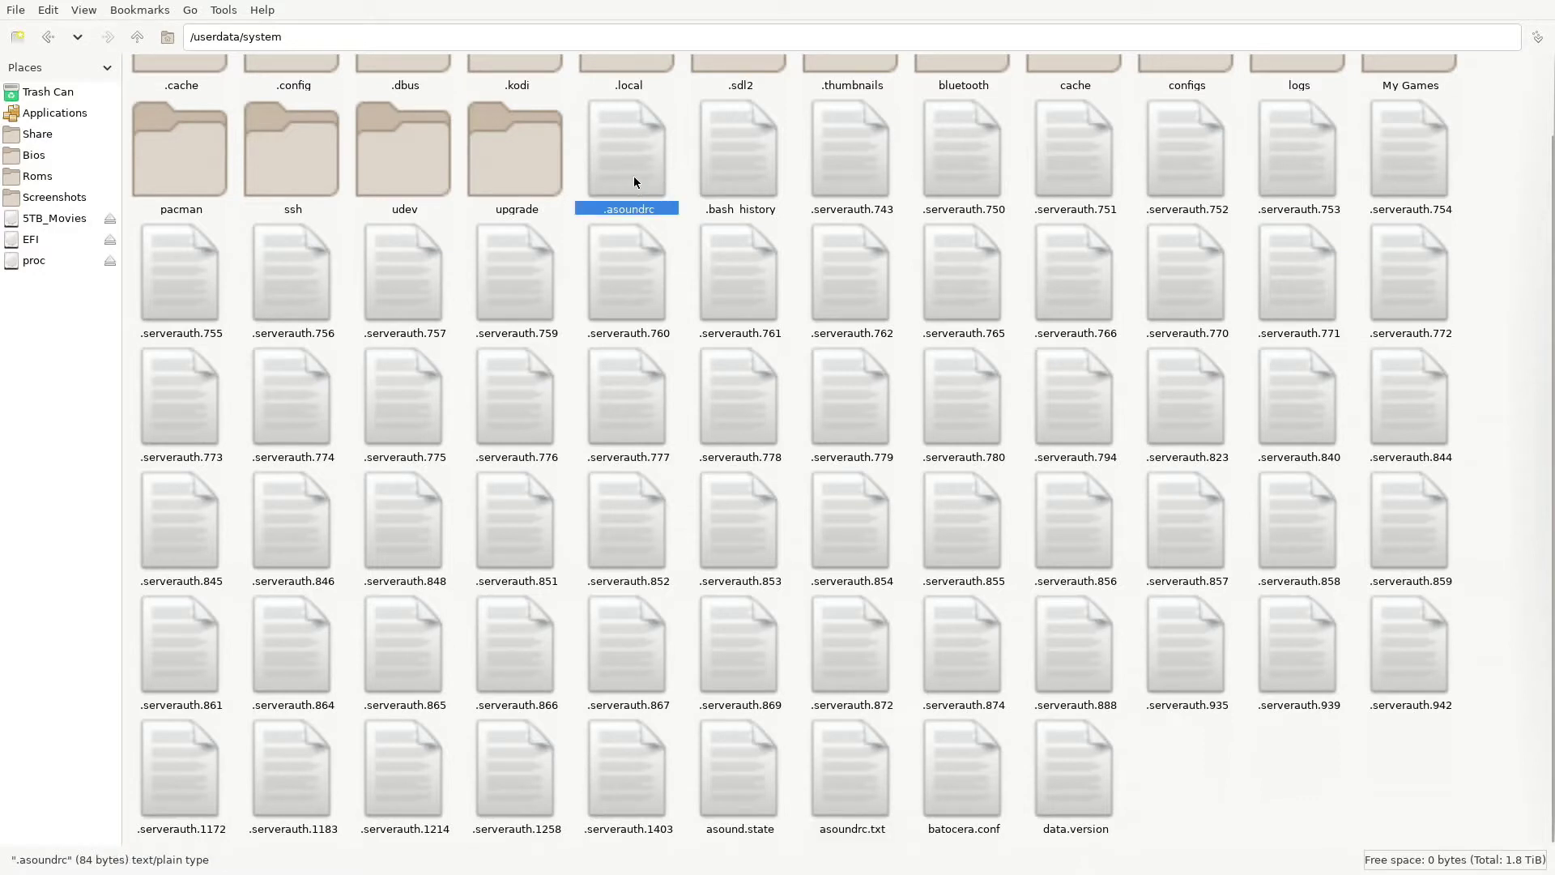
pyautogui.doubleClick(630, 167)
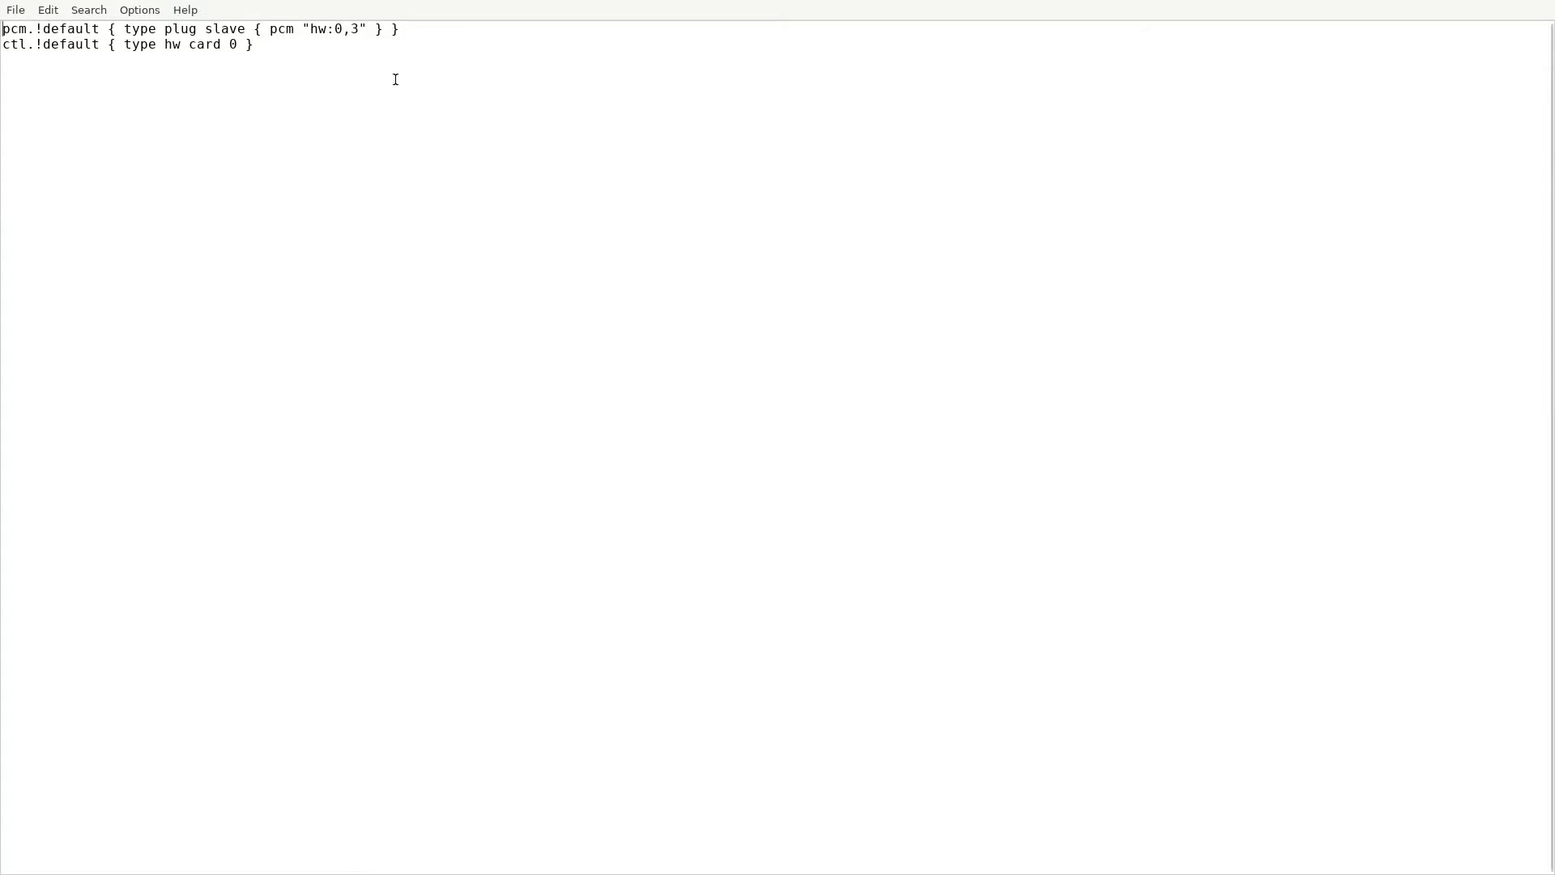
pyautogui.moveTo(310, 28); pyautogui.dragTo(365, 21)
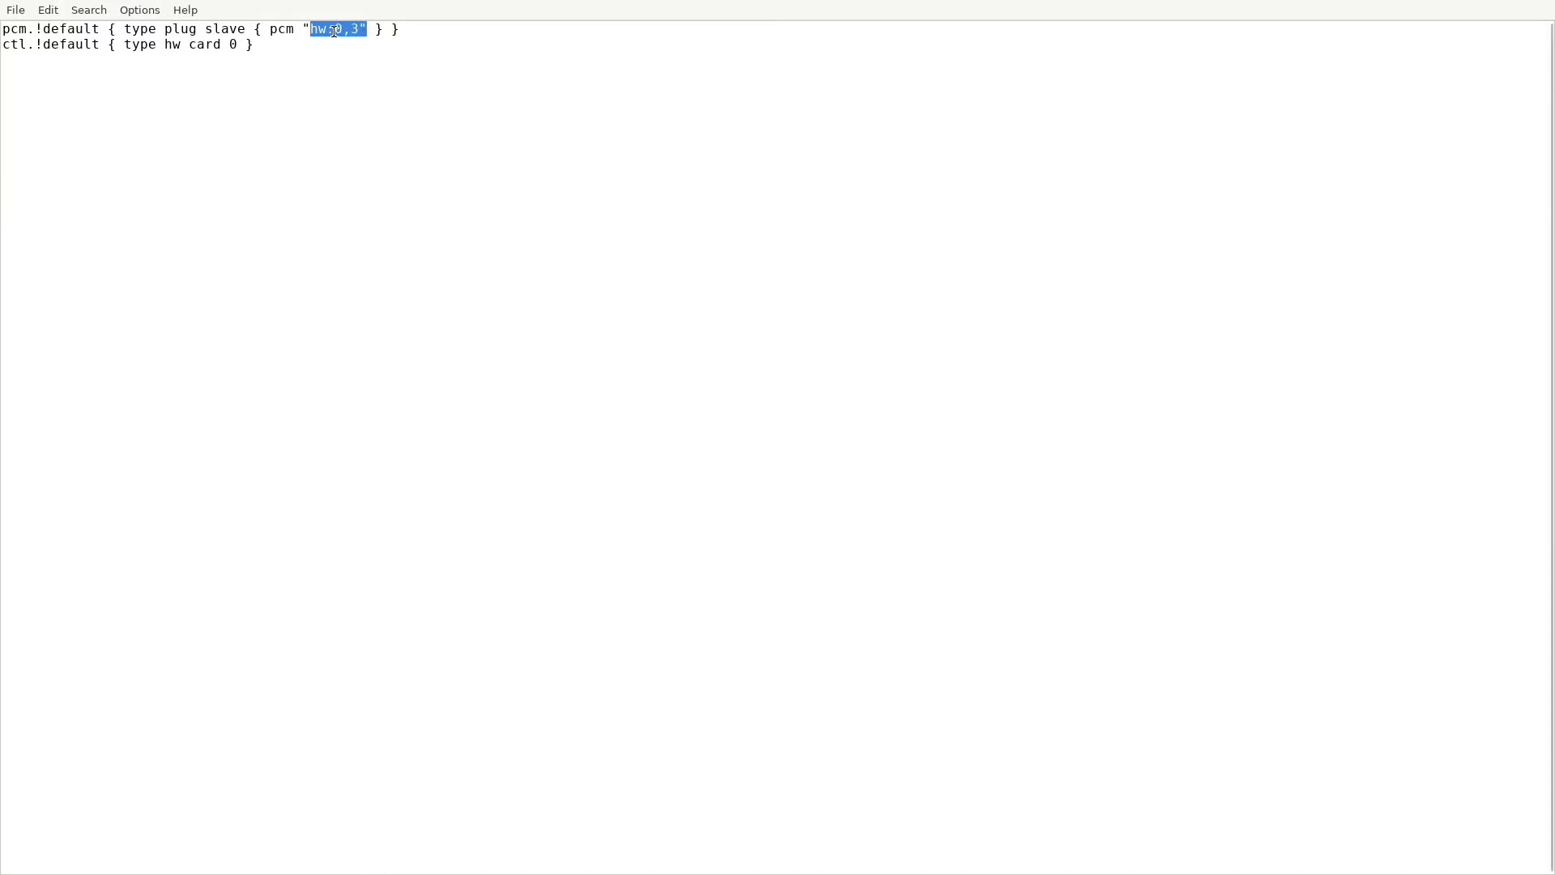
pyautogui.click(333, 93)
pyautogui.doubleClick(356, 29)
pyautogui.click(17, 13)
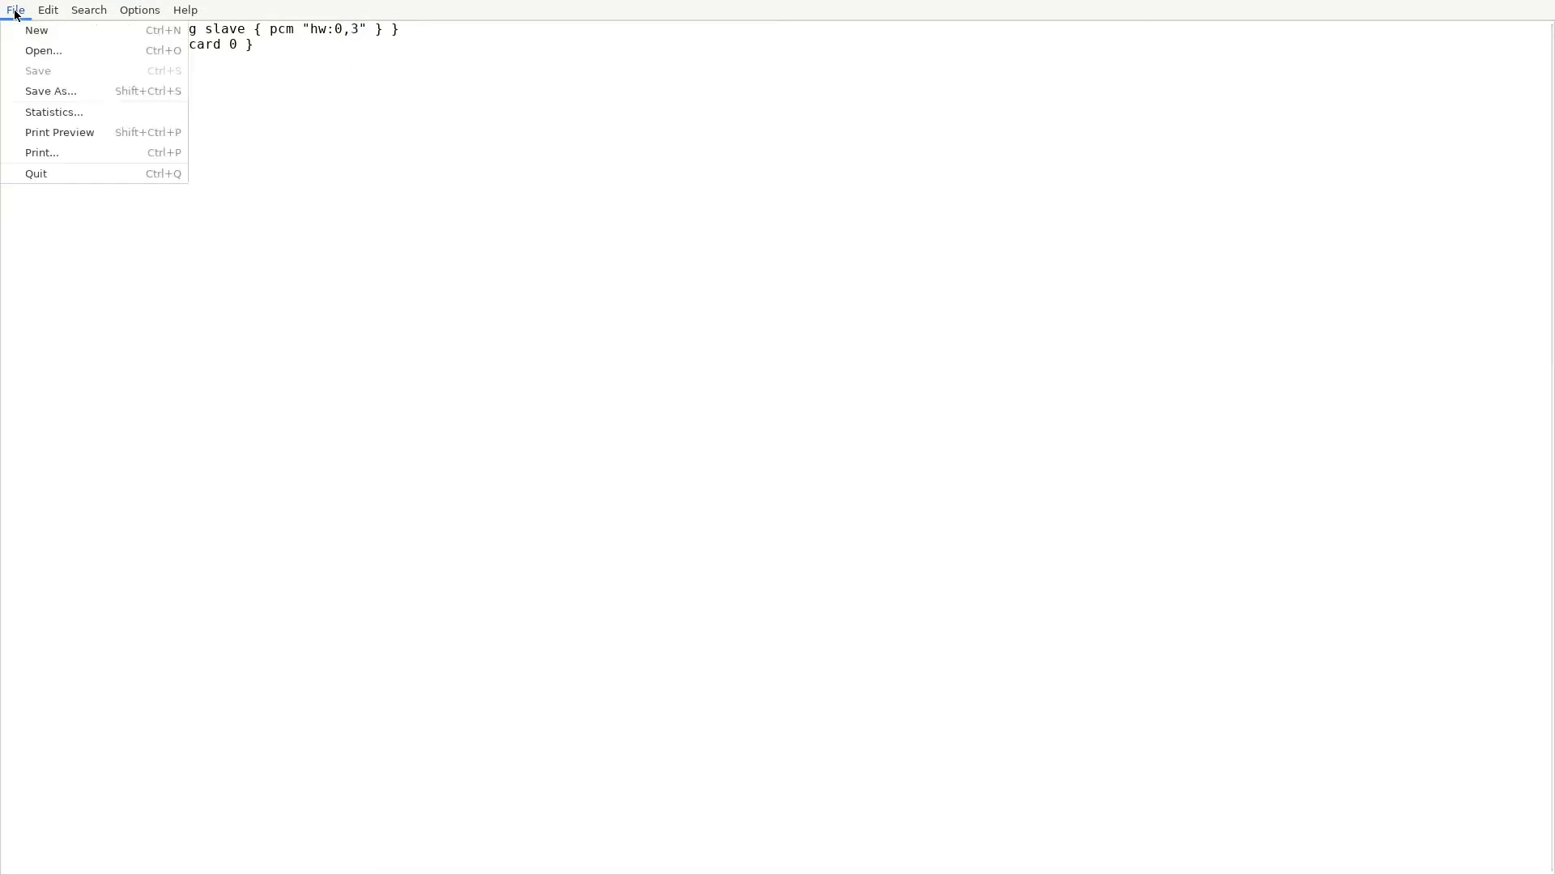
pyautogui.click(70, 171)
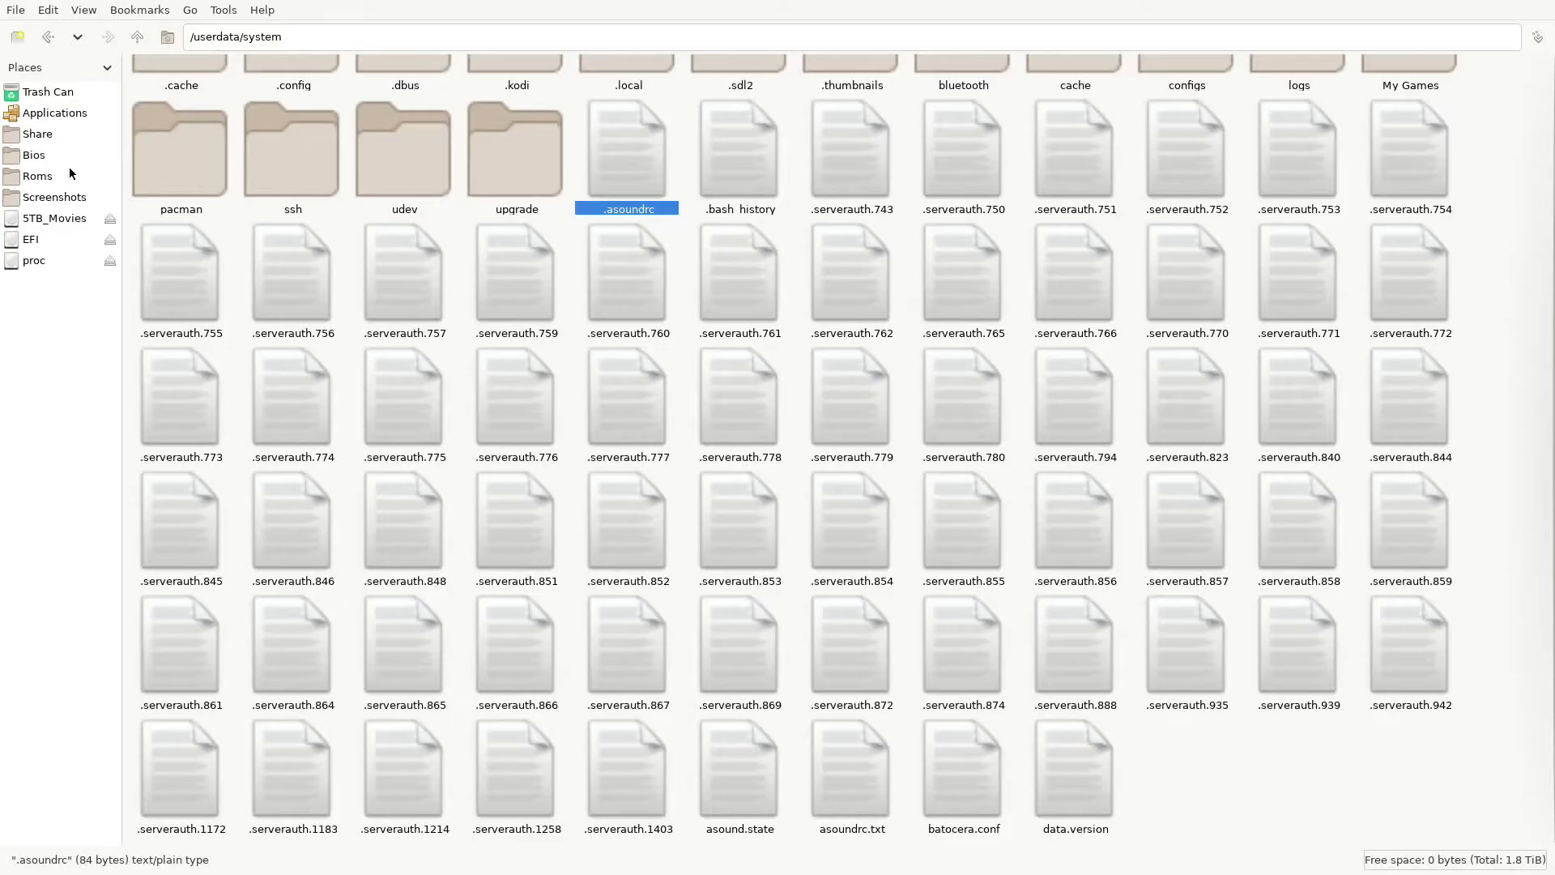
# - Rename the original .asoundrc file to ".asoundrc bak" to keep it as a backup
pyautogui.rightClick(638, 173)
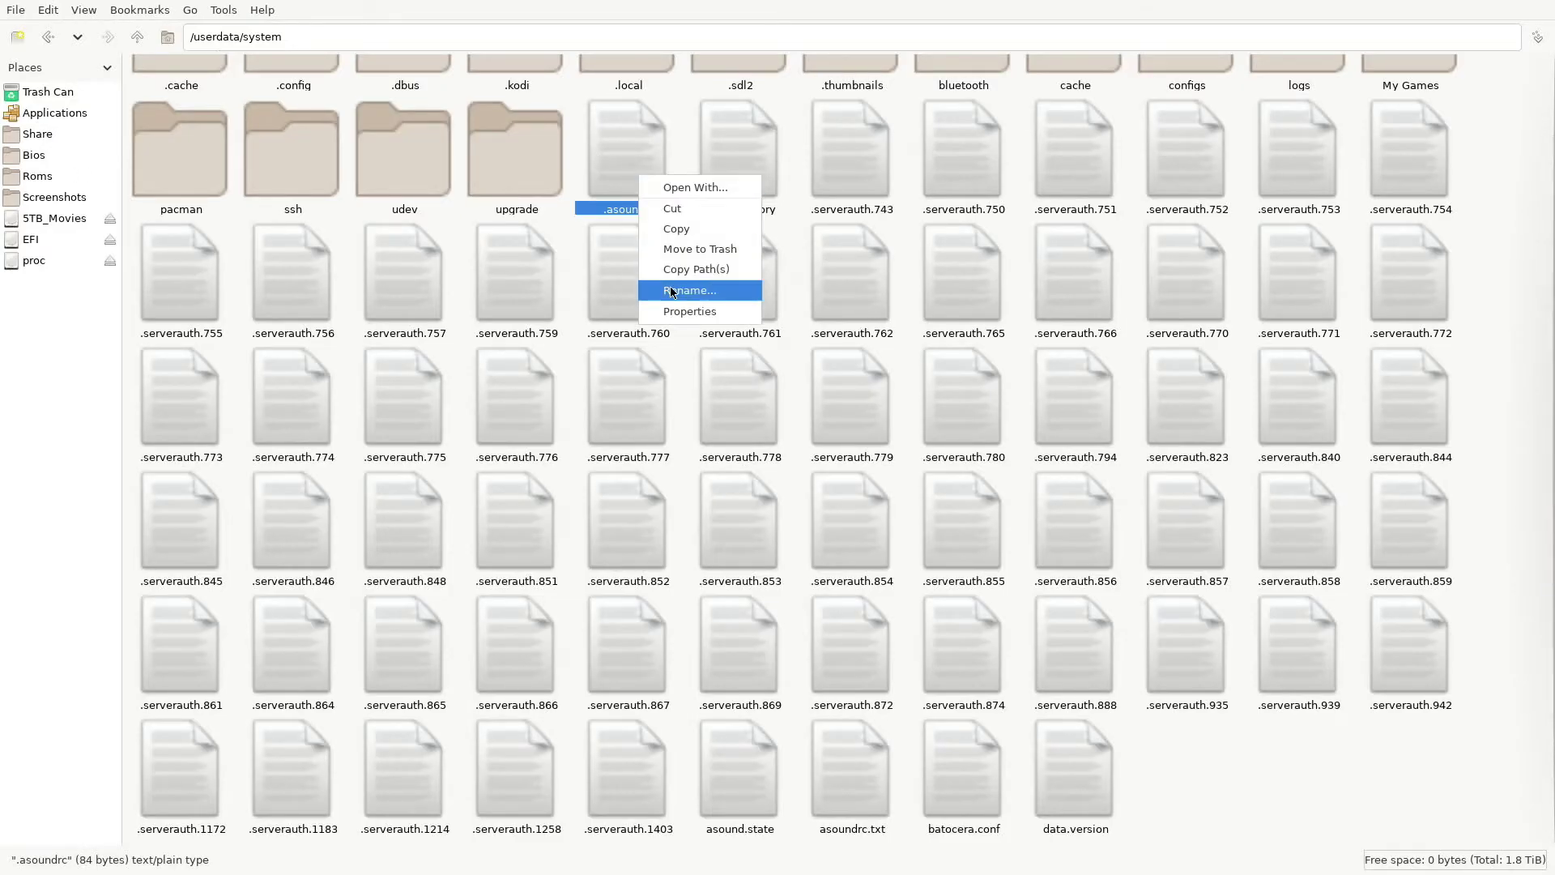
pyautogui.click(704, 283)
pyautogui.press('End')
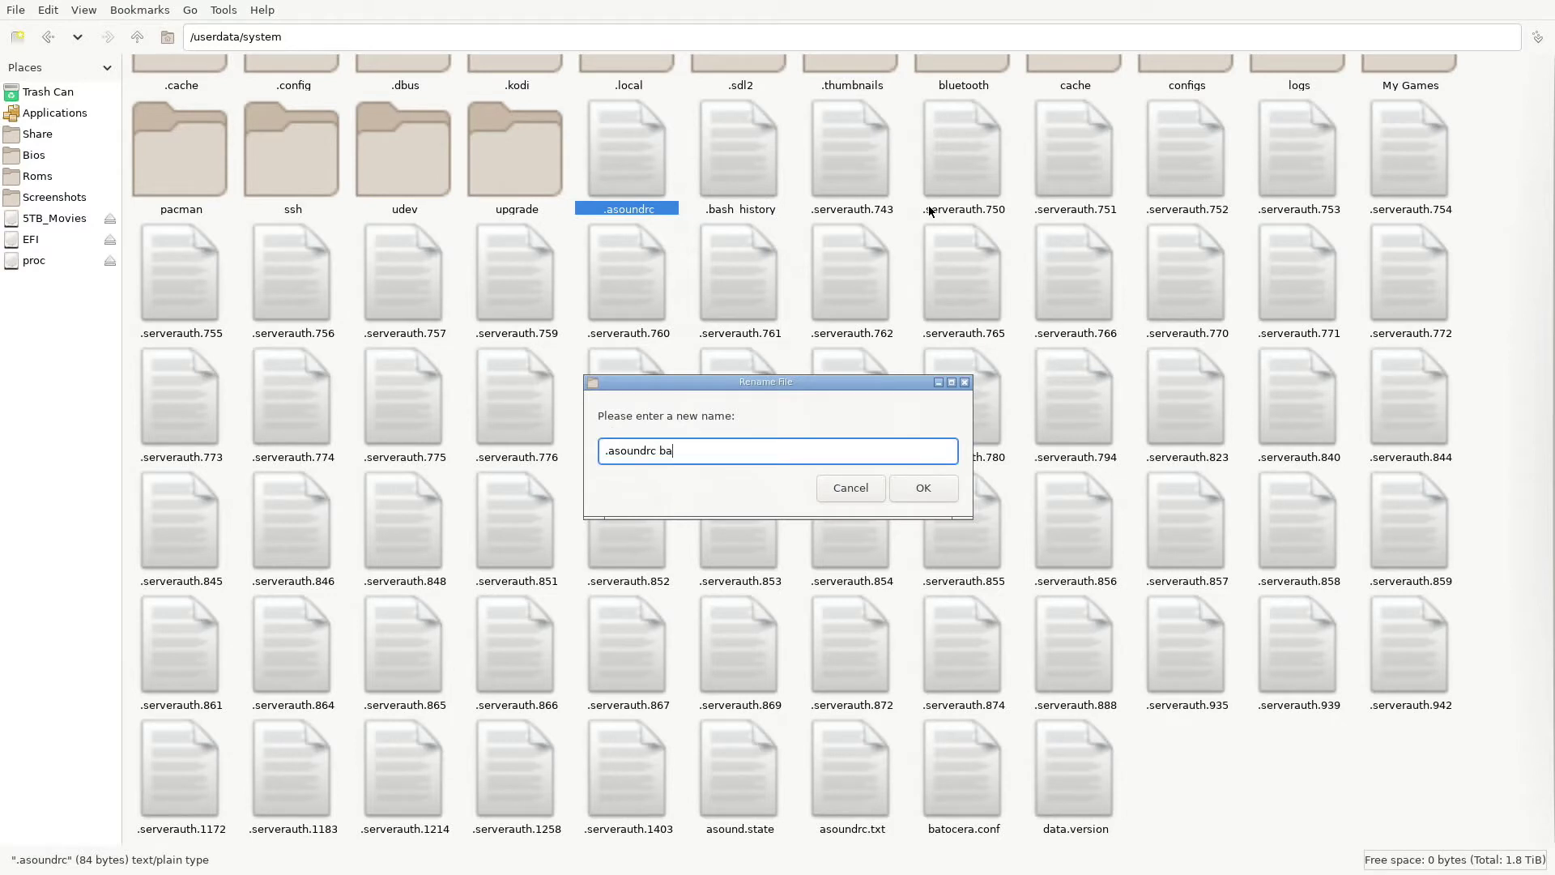
pyautogui.press('Return')
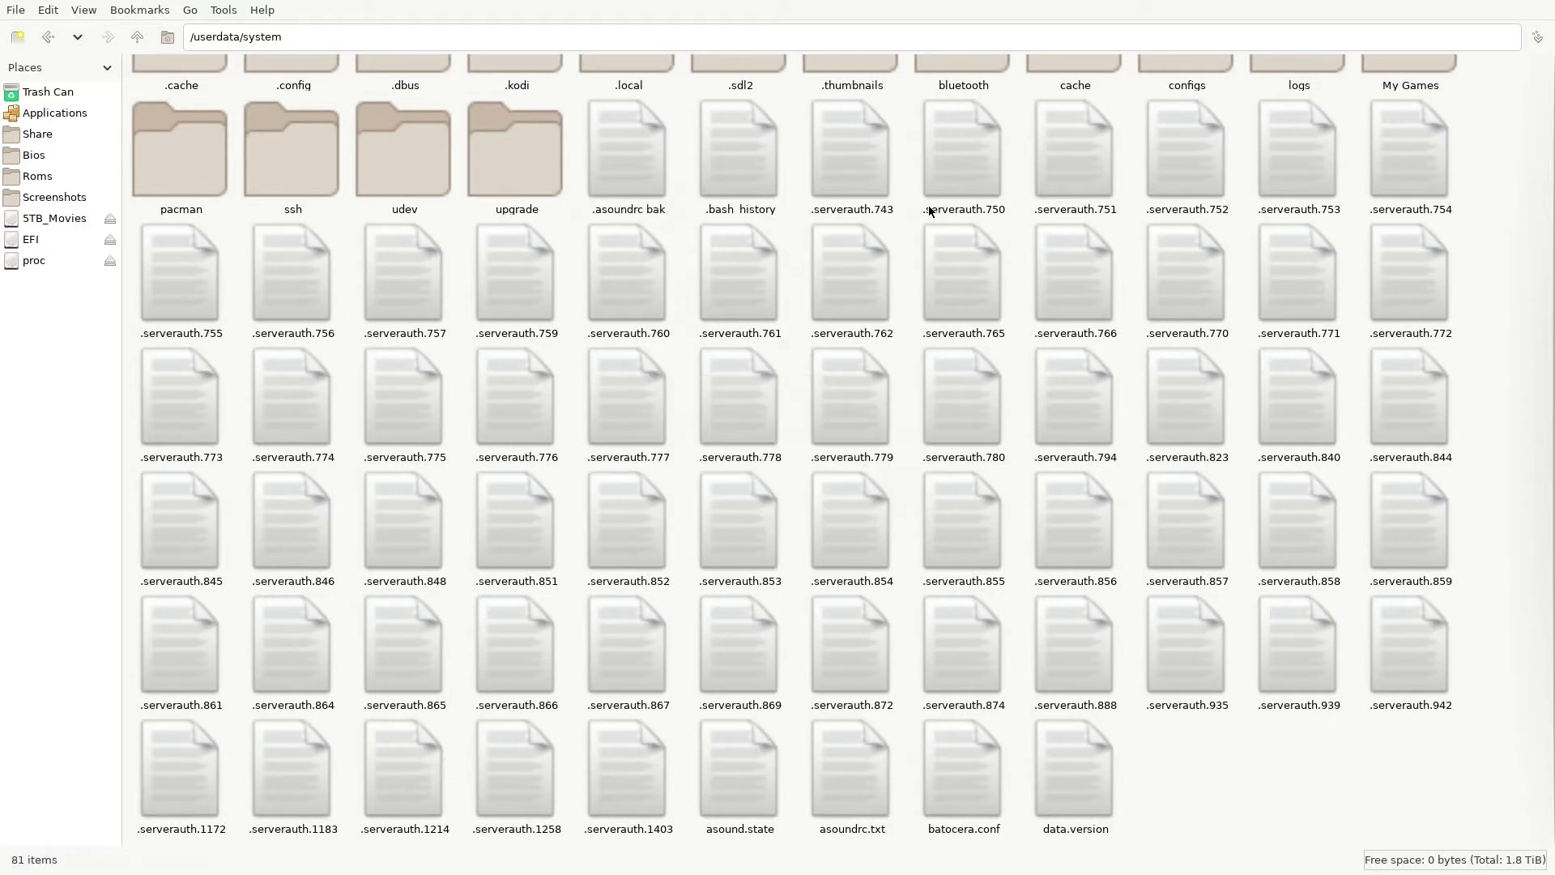
# - Open asoundrc.txt to review its contents, then close the editor
pyautogui.doubleClick(865, 800)
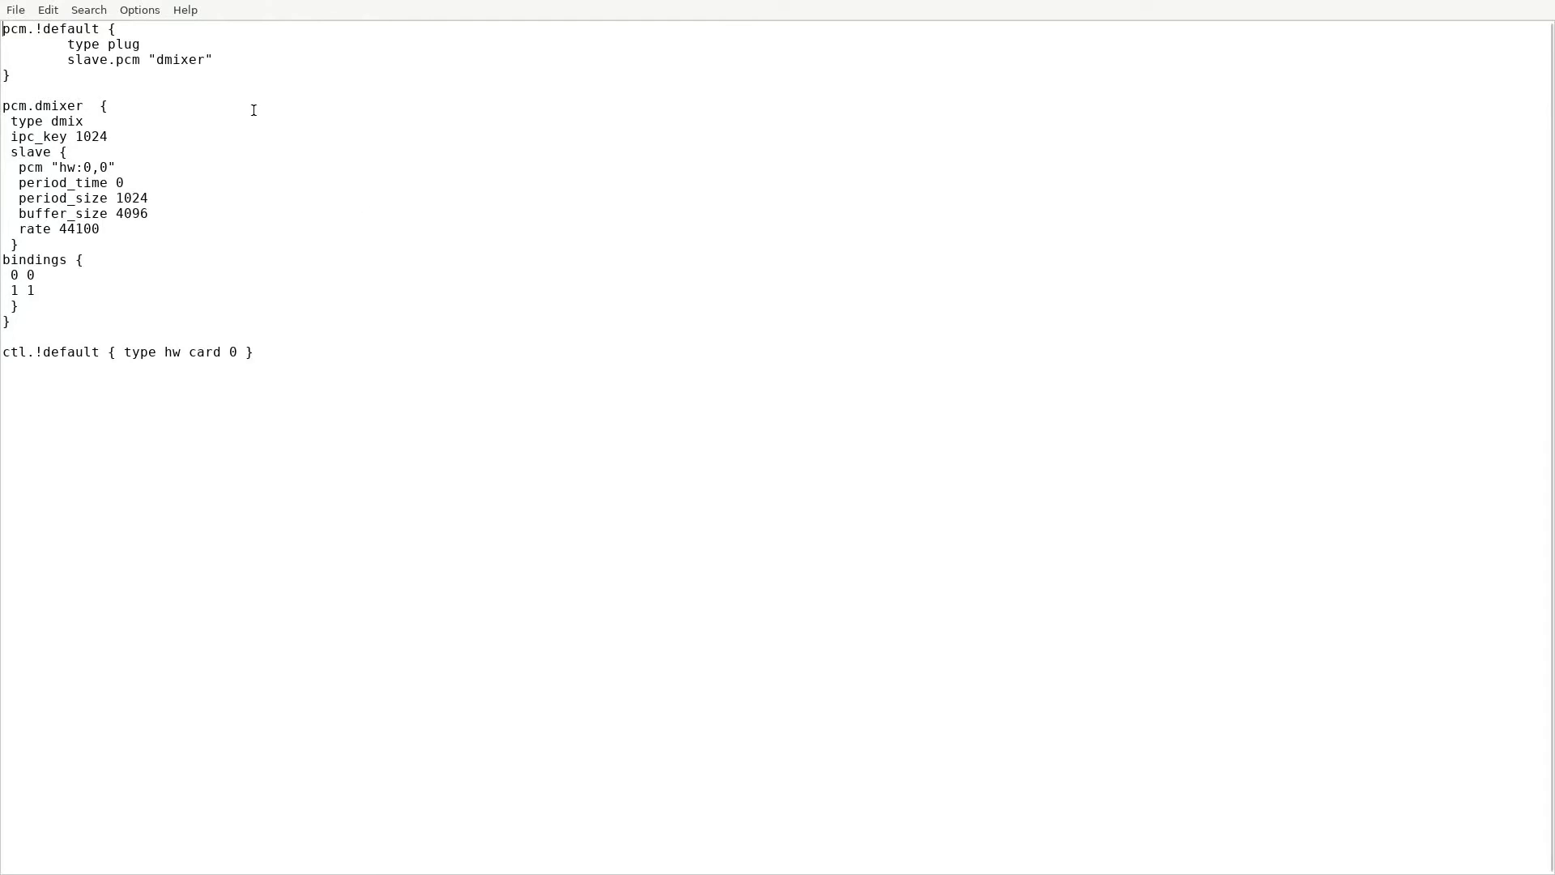
pyautogui.click(16, 15)
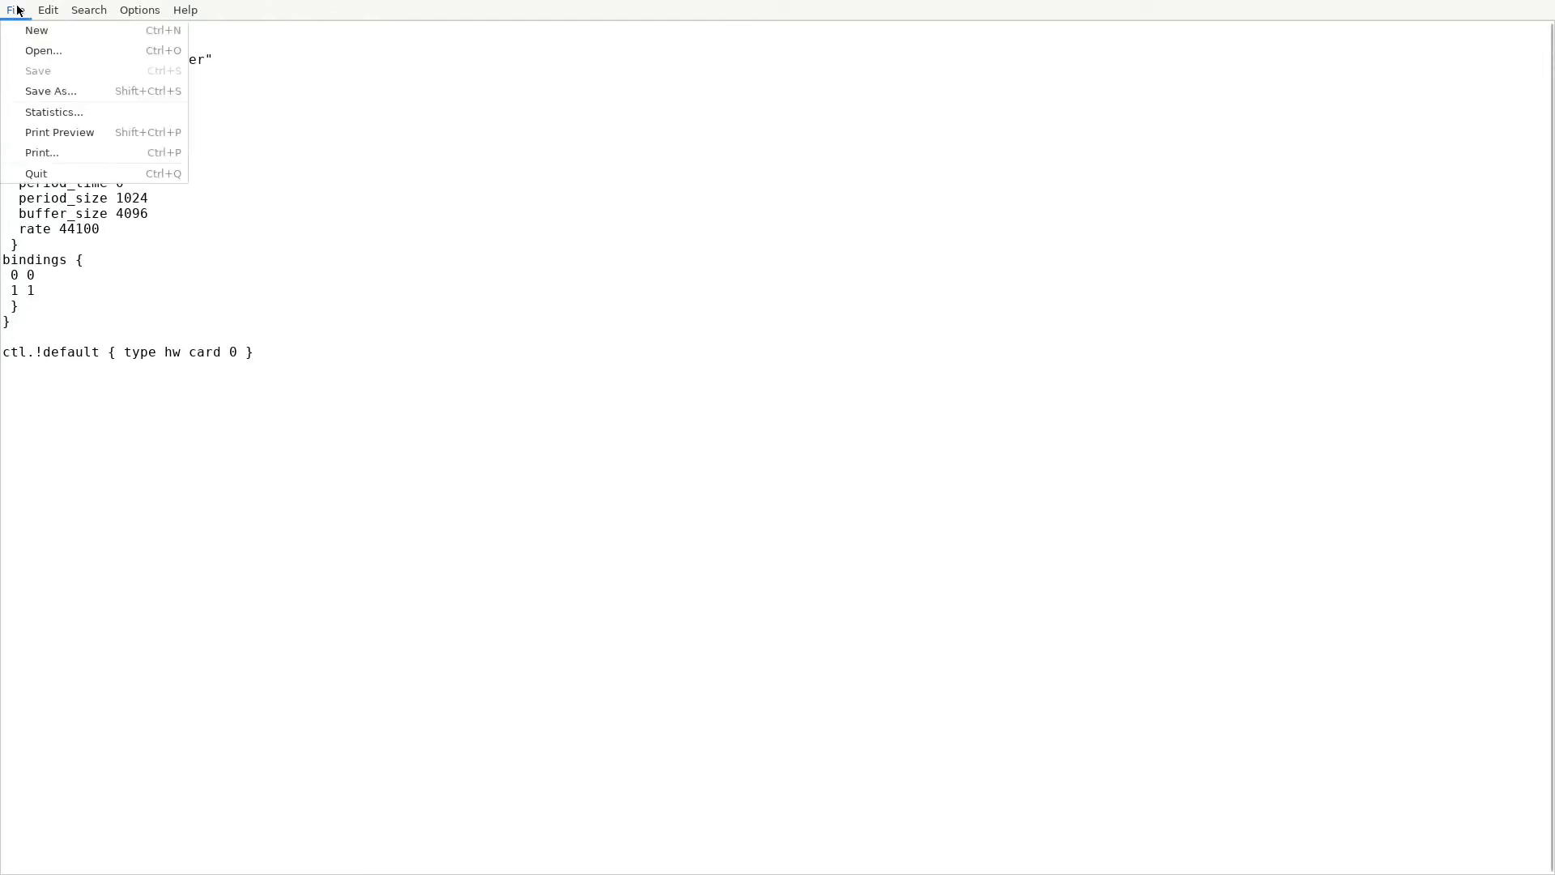
pyautogui.click(57, 176)
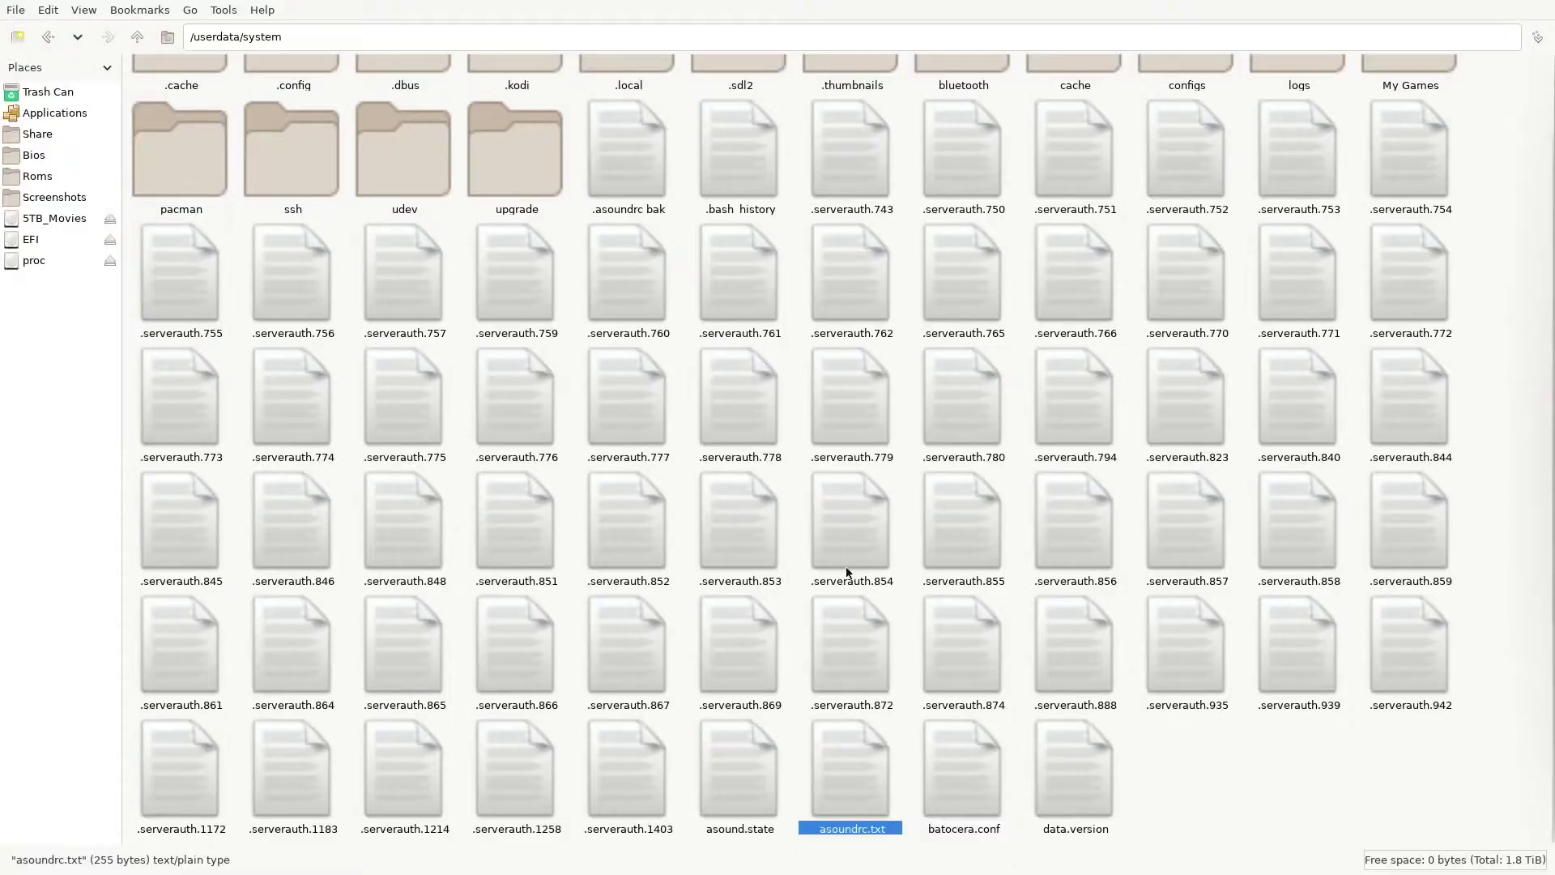
# - Rename asoundrc.txt to .asoundrc, adding the leading dot and removing the .txt extension
pyautogui.rightClick(860, 794)
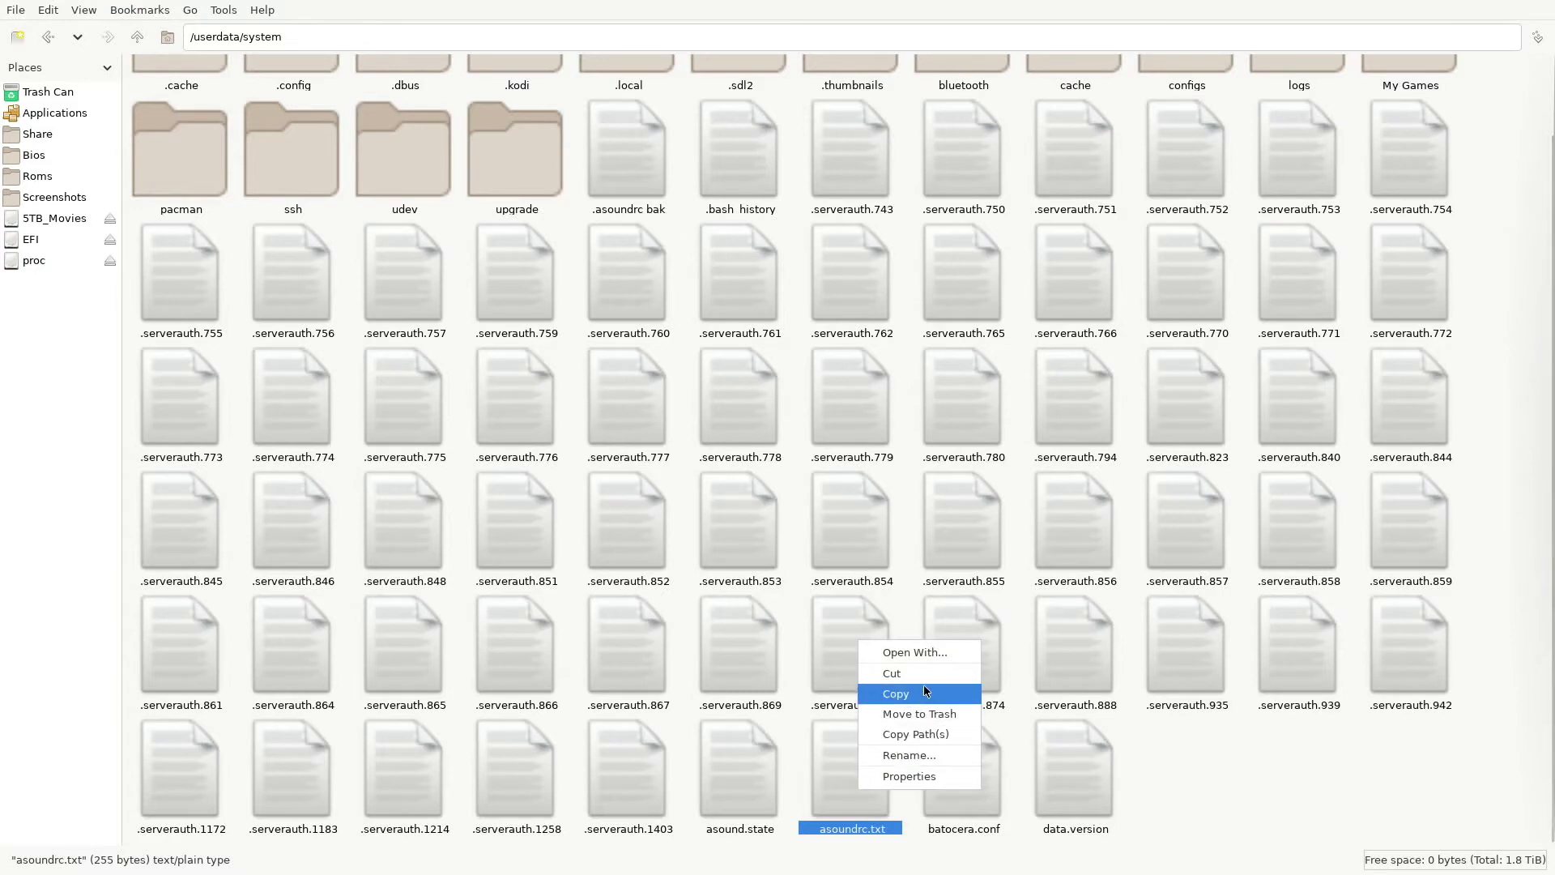
pyautogui.click(908, 755)
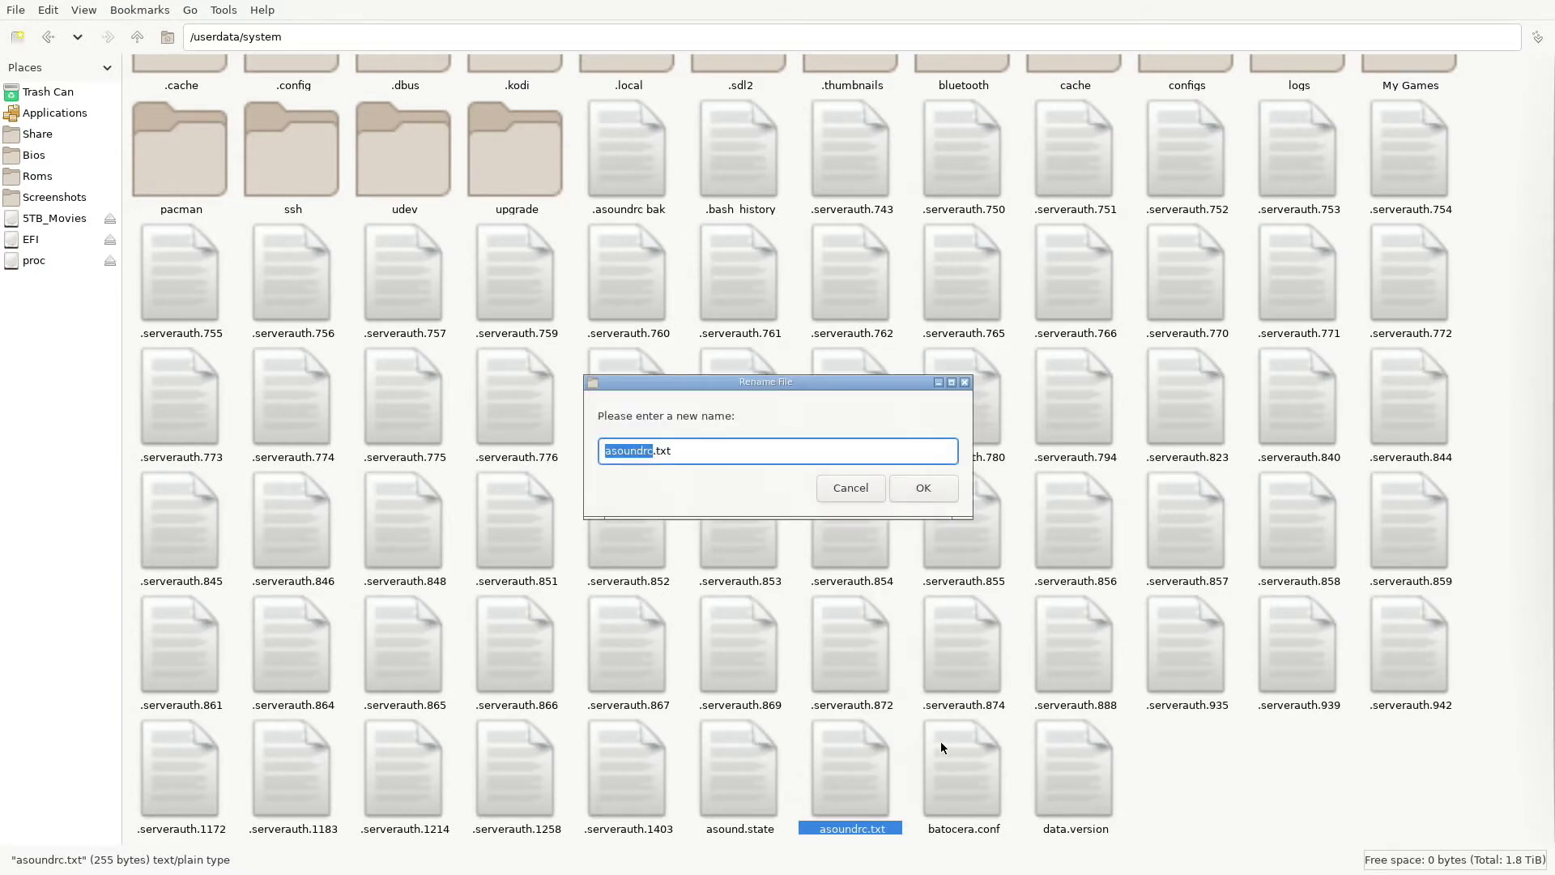
pyautogui.press('Right')
pyautogui.press('Right')
pyautogui.press('Right')
pyautogui.click(945, 490)
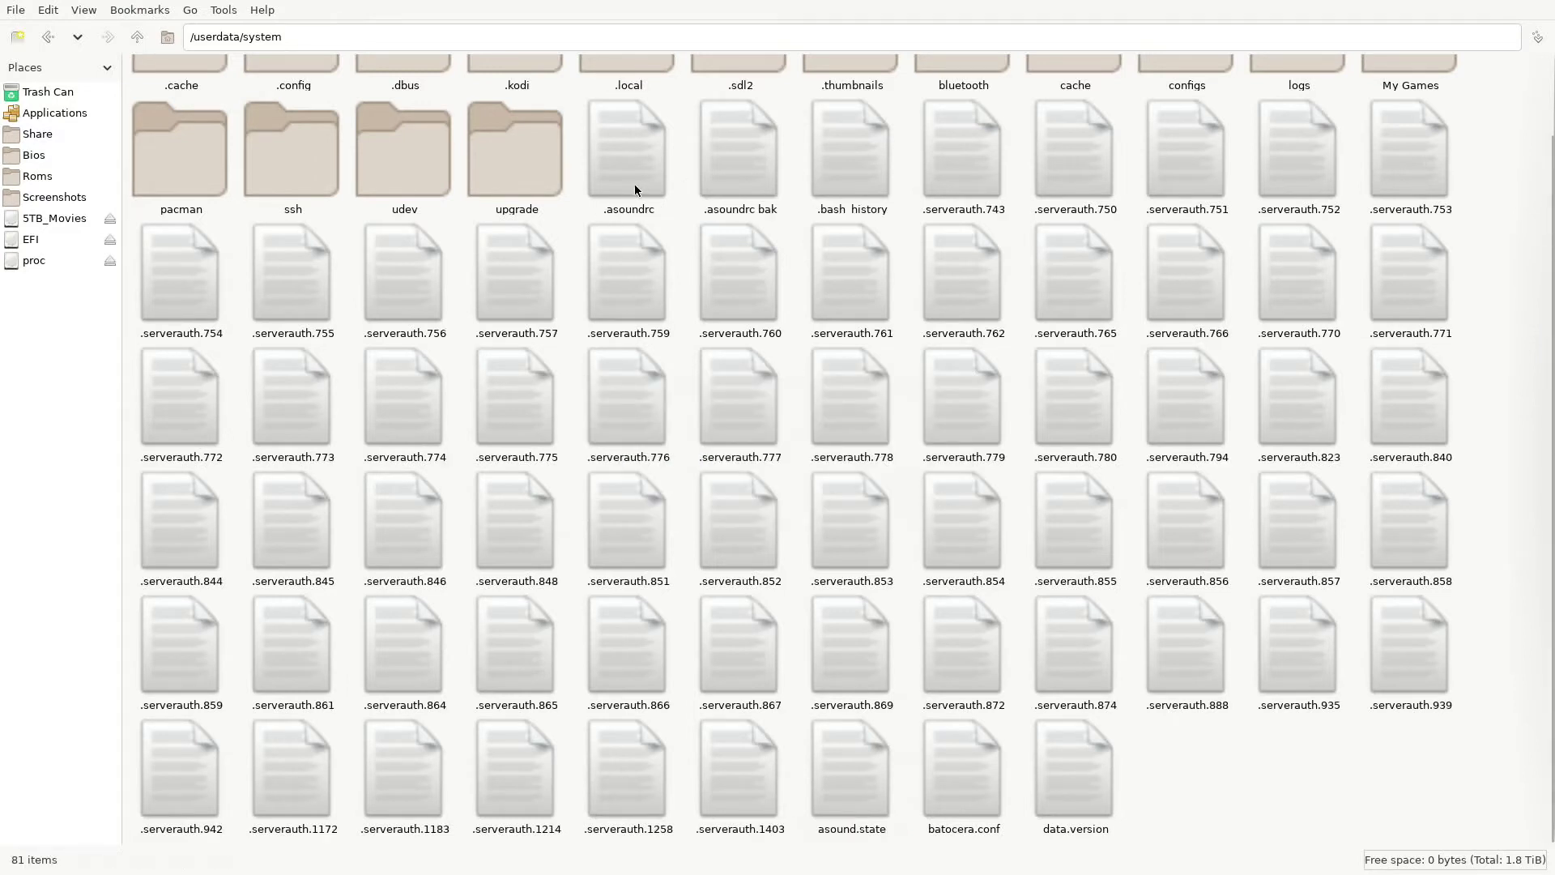
# - Open the new .asoundrc file and change the pcm hardware setting under slave to "hw:0,3"
pyautogui.doubleClick(634, 184)
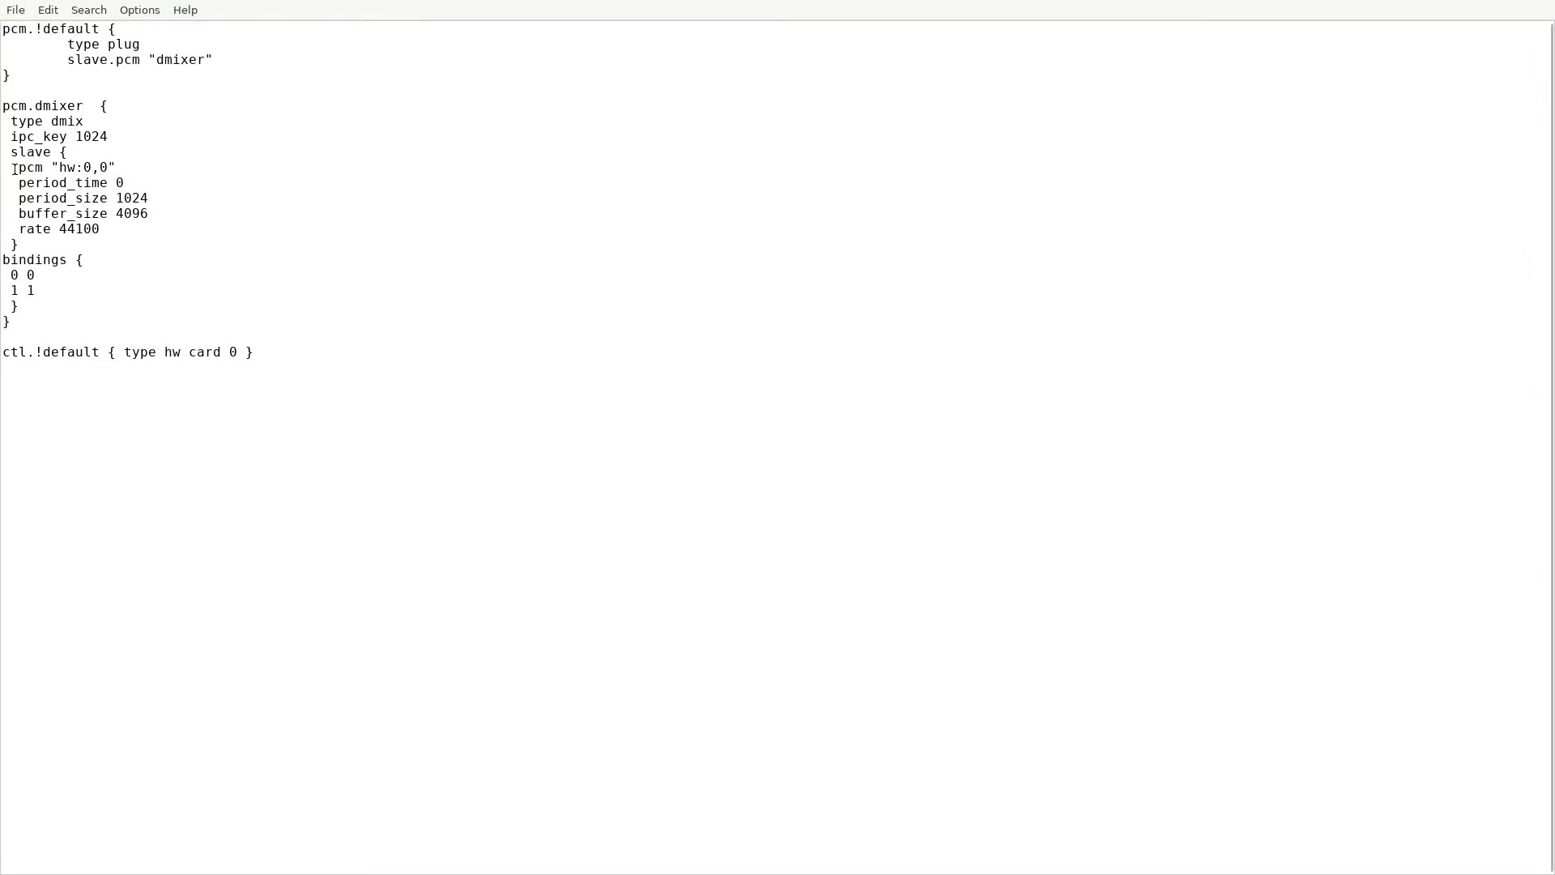
pyautogui.moveTo(20, 169); pyautogui.dragTo(115, 168)
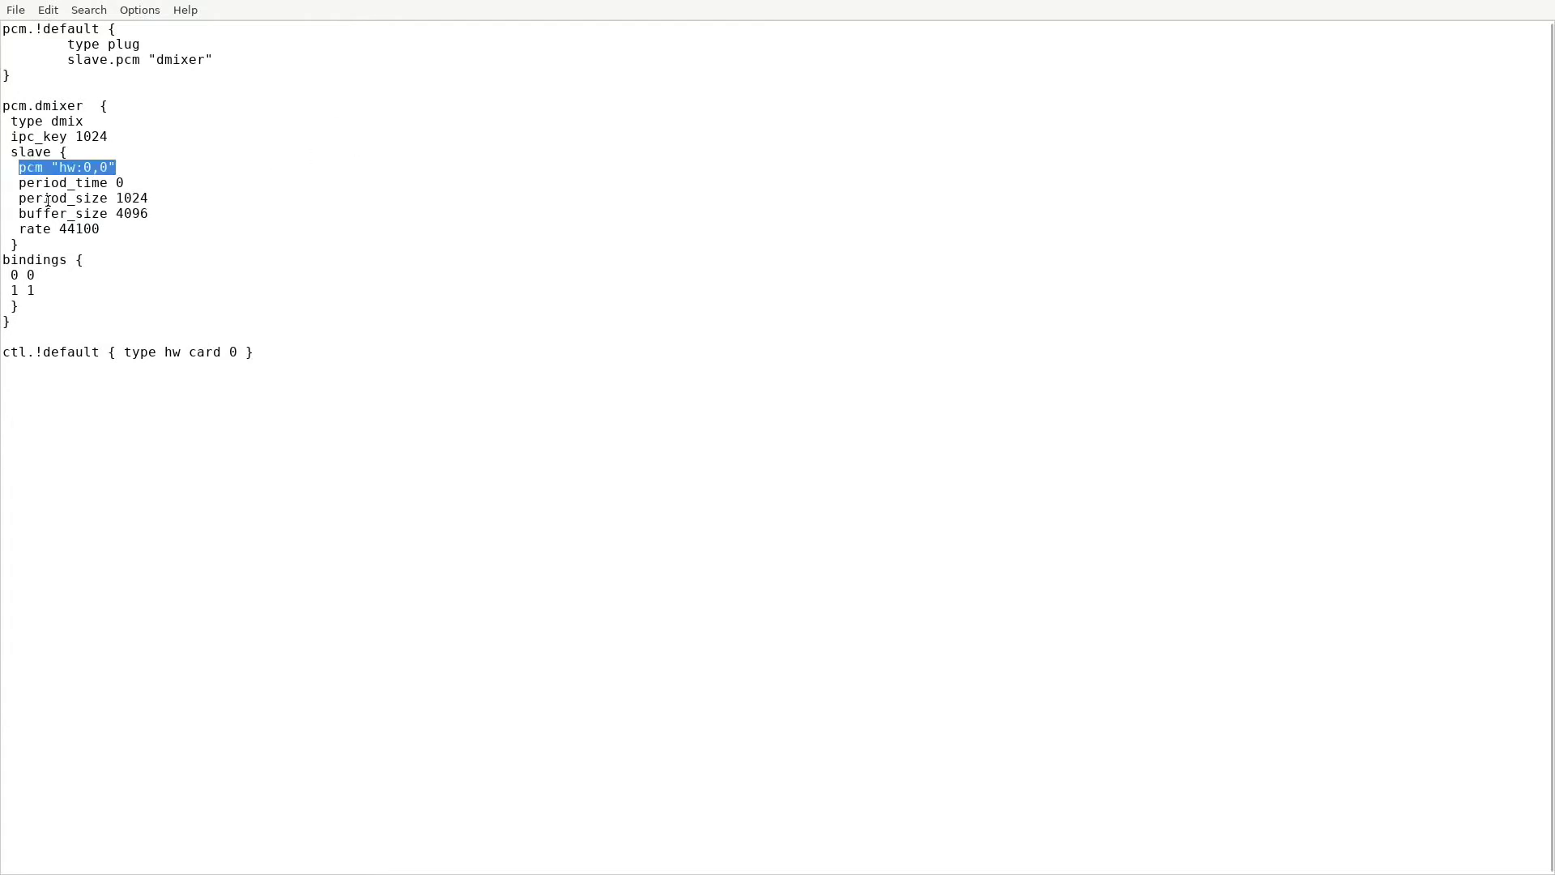
pyautogui.click(91, 169)
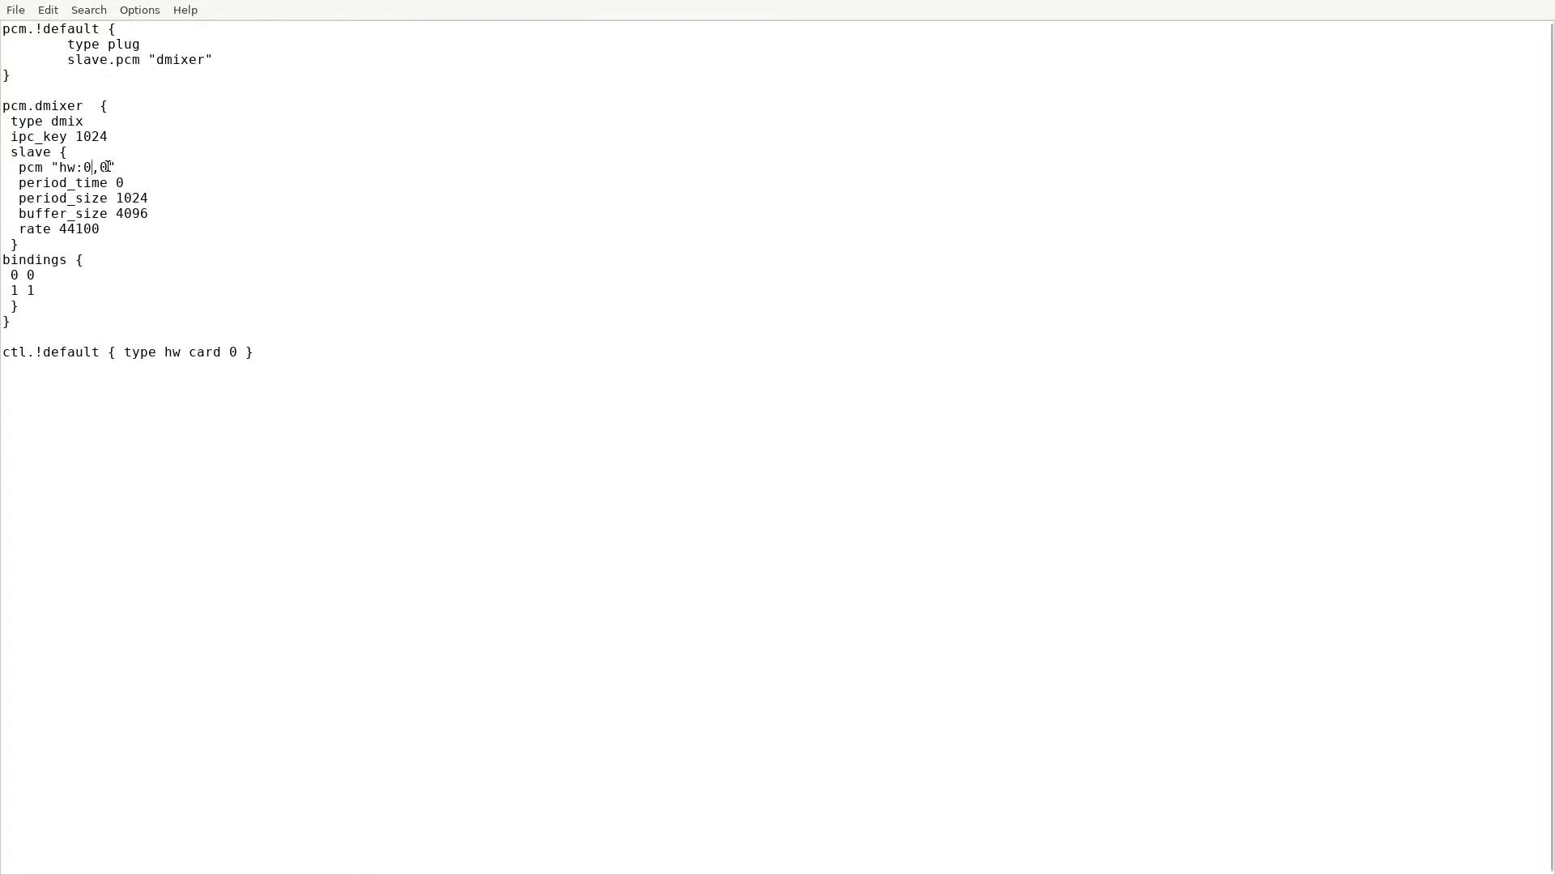
pyautogui.press('Right')
pyautogui.press('Right')
pyautogui.press('BackSpace')
pyautogui.write('3')
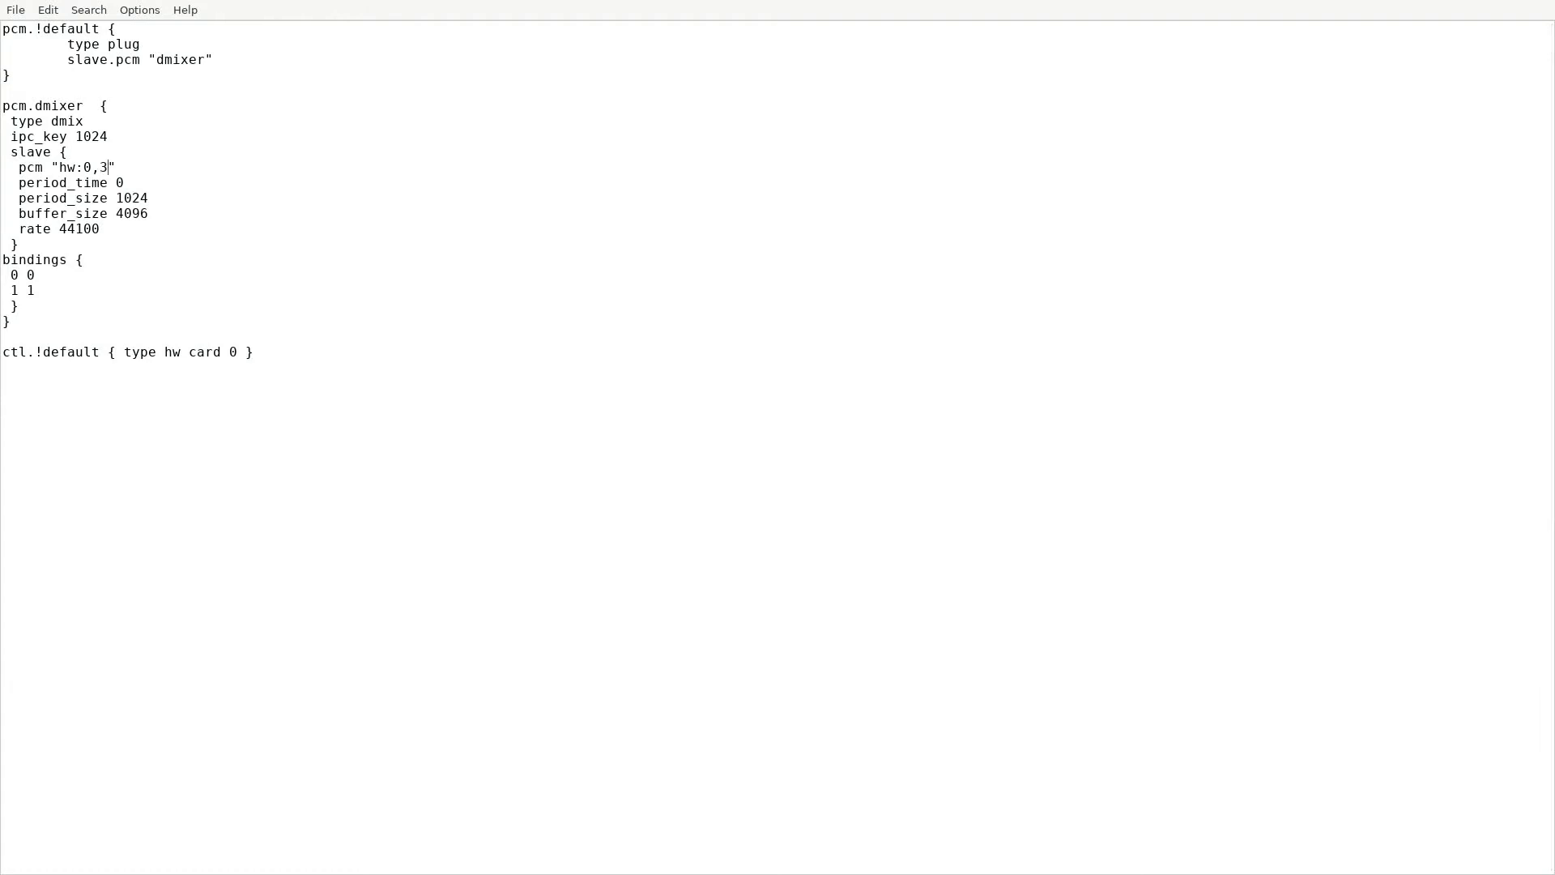
# - Save the edited .asoundrc file and quit the text editor
pyautogui.click(11, 11)
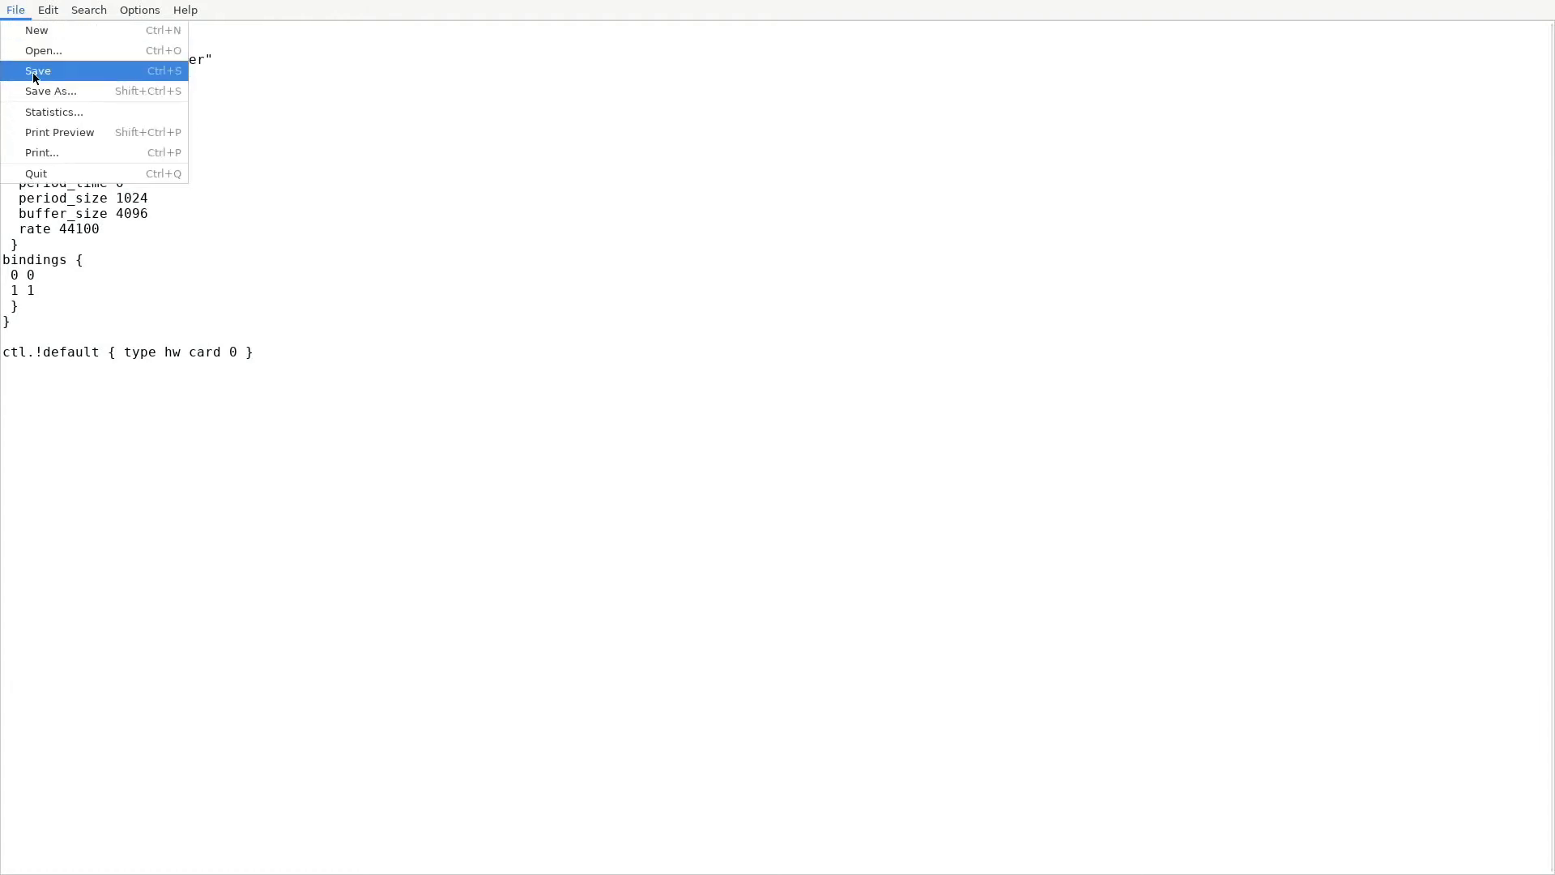
pyautogui.click(24, 70)
pyautogui.click(12, 11)
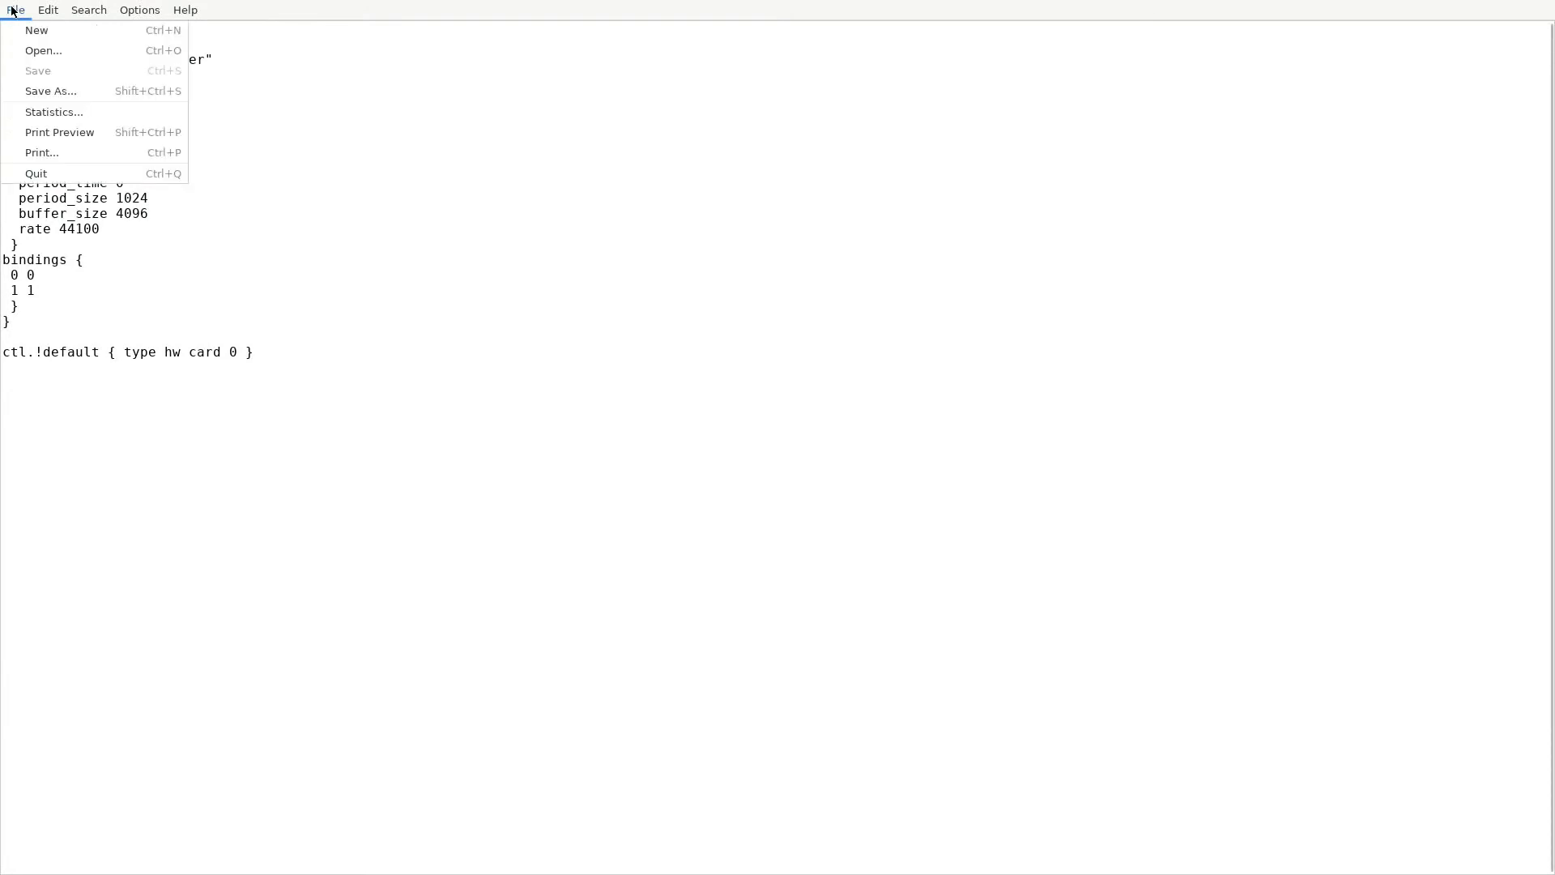
pyautogui.click(37, 173)
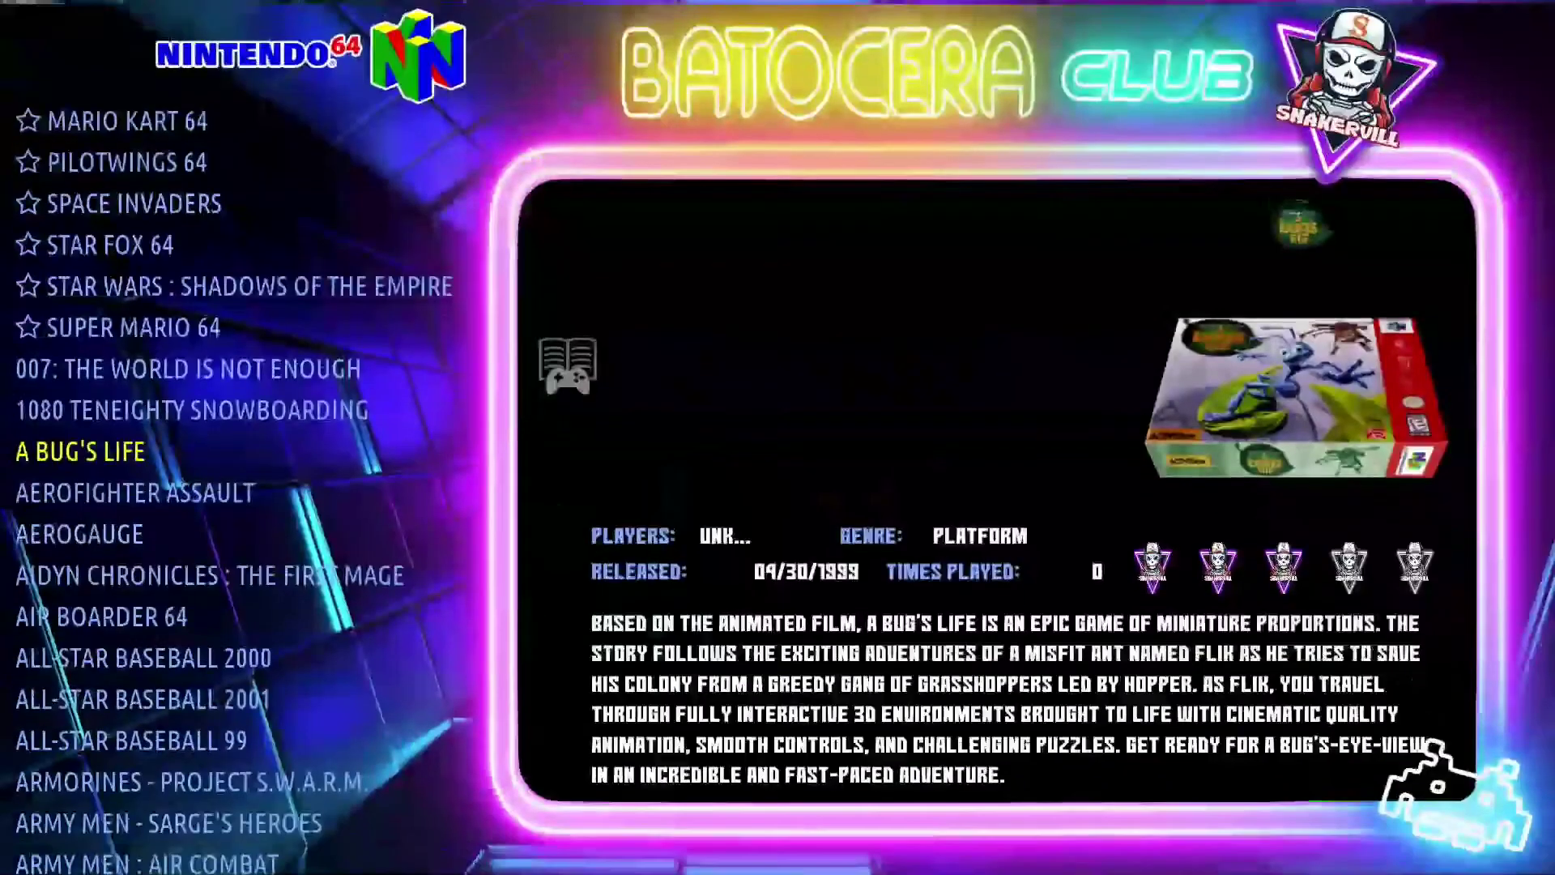
# - In the Batocera interface, browse several Nintendo 64 games, pausing on their video snaps to check for preview sound
pyautogui.press('Down')
pyautogui.press('Down')
pyautogui.press('Down')
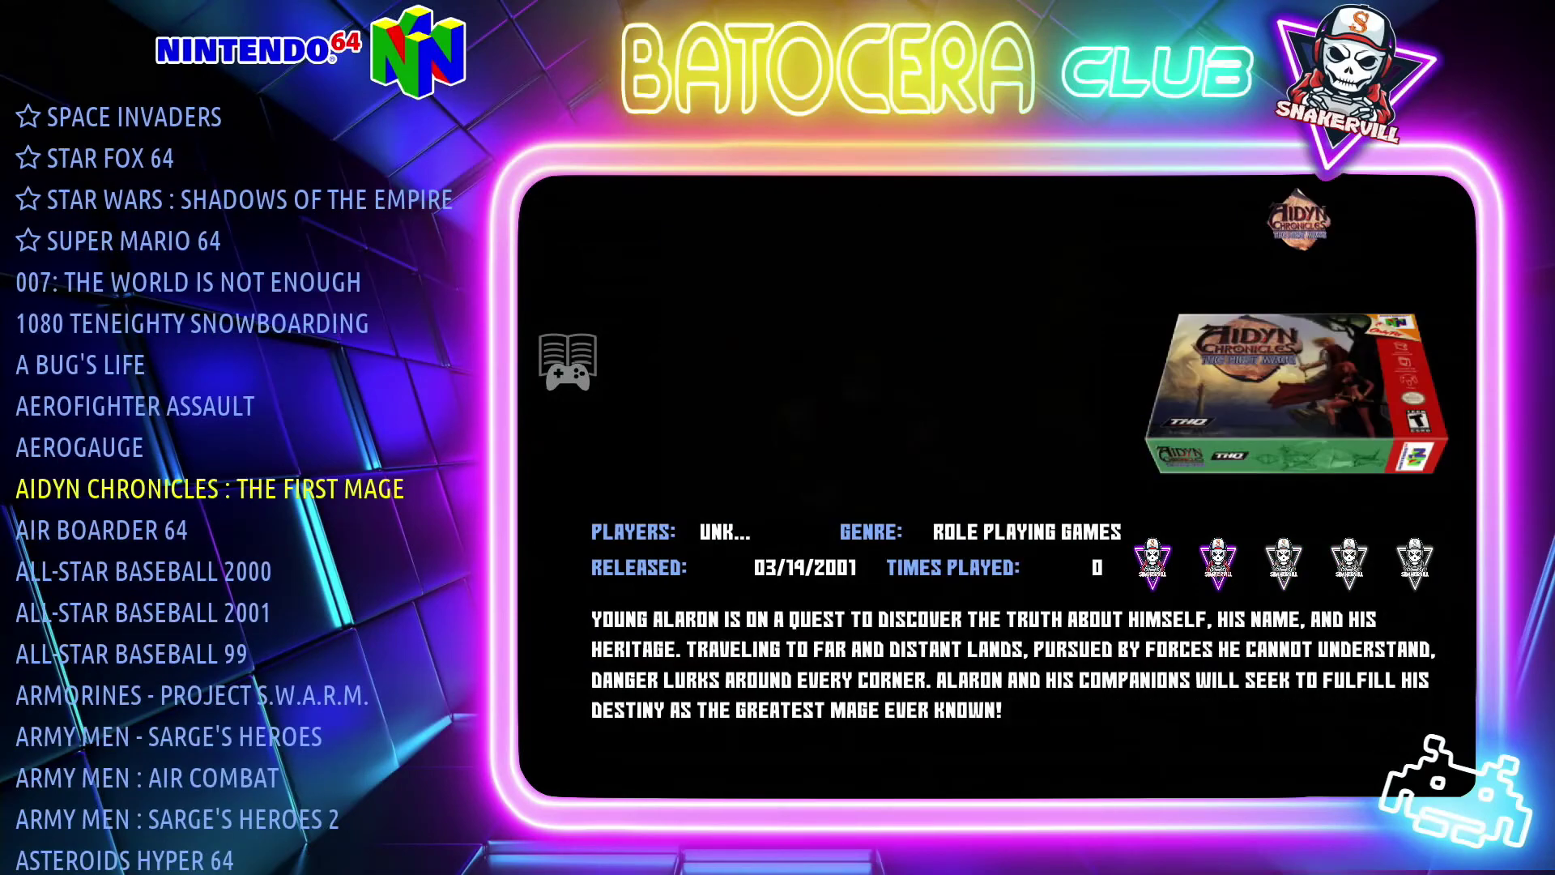
pyautogui.press('Up')
pyautogui.press('Up')
pyautogui.press('Up')
pyautogui.press('Up')
pyautogui.press('Up')
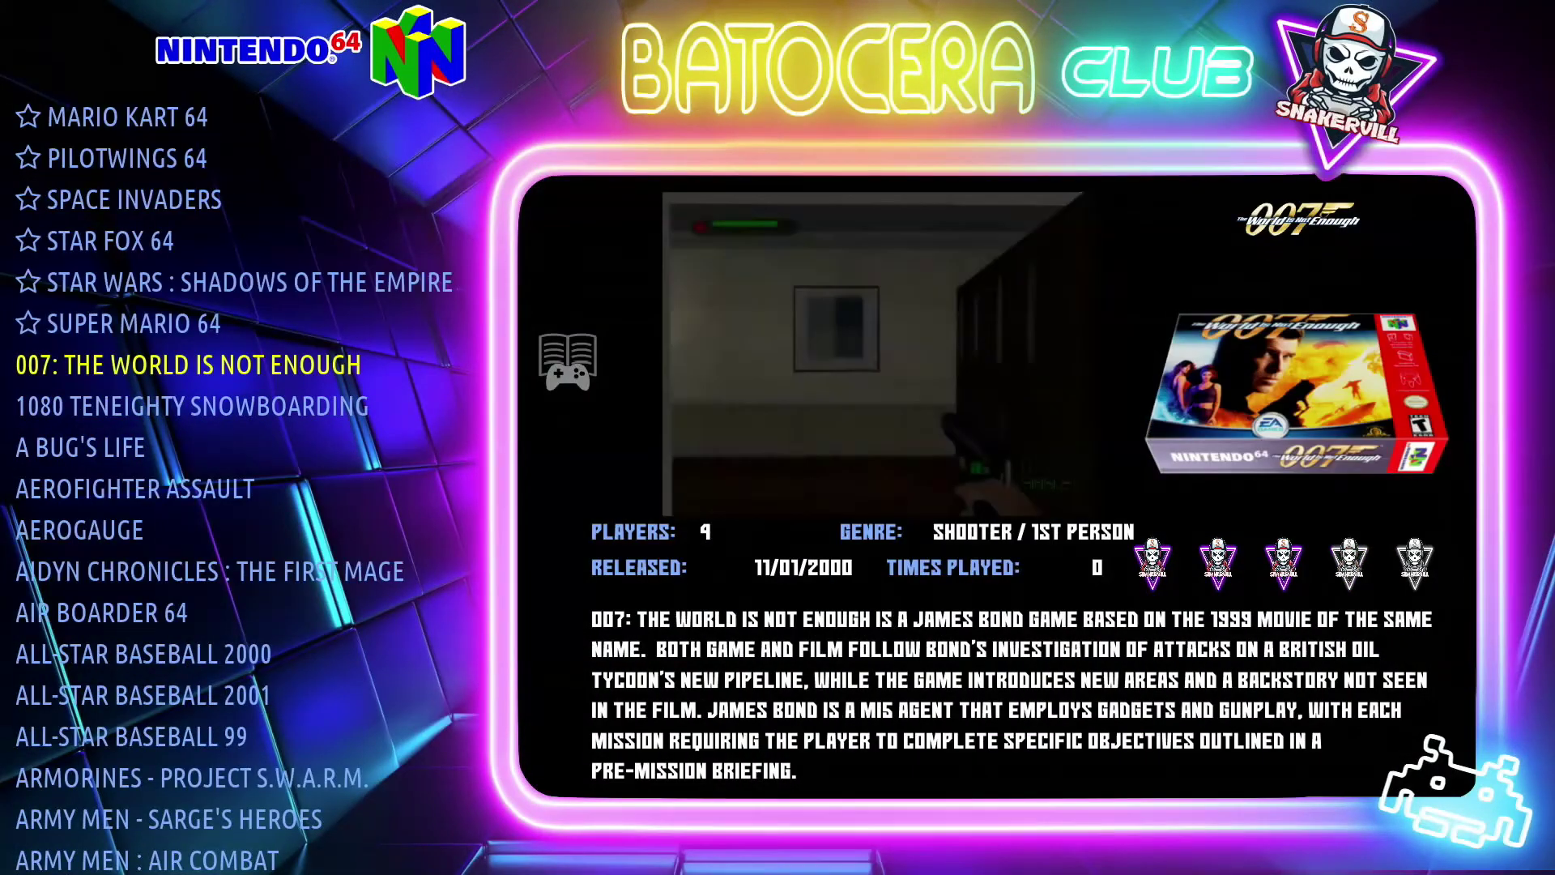
pyautogui.press('Down')
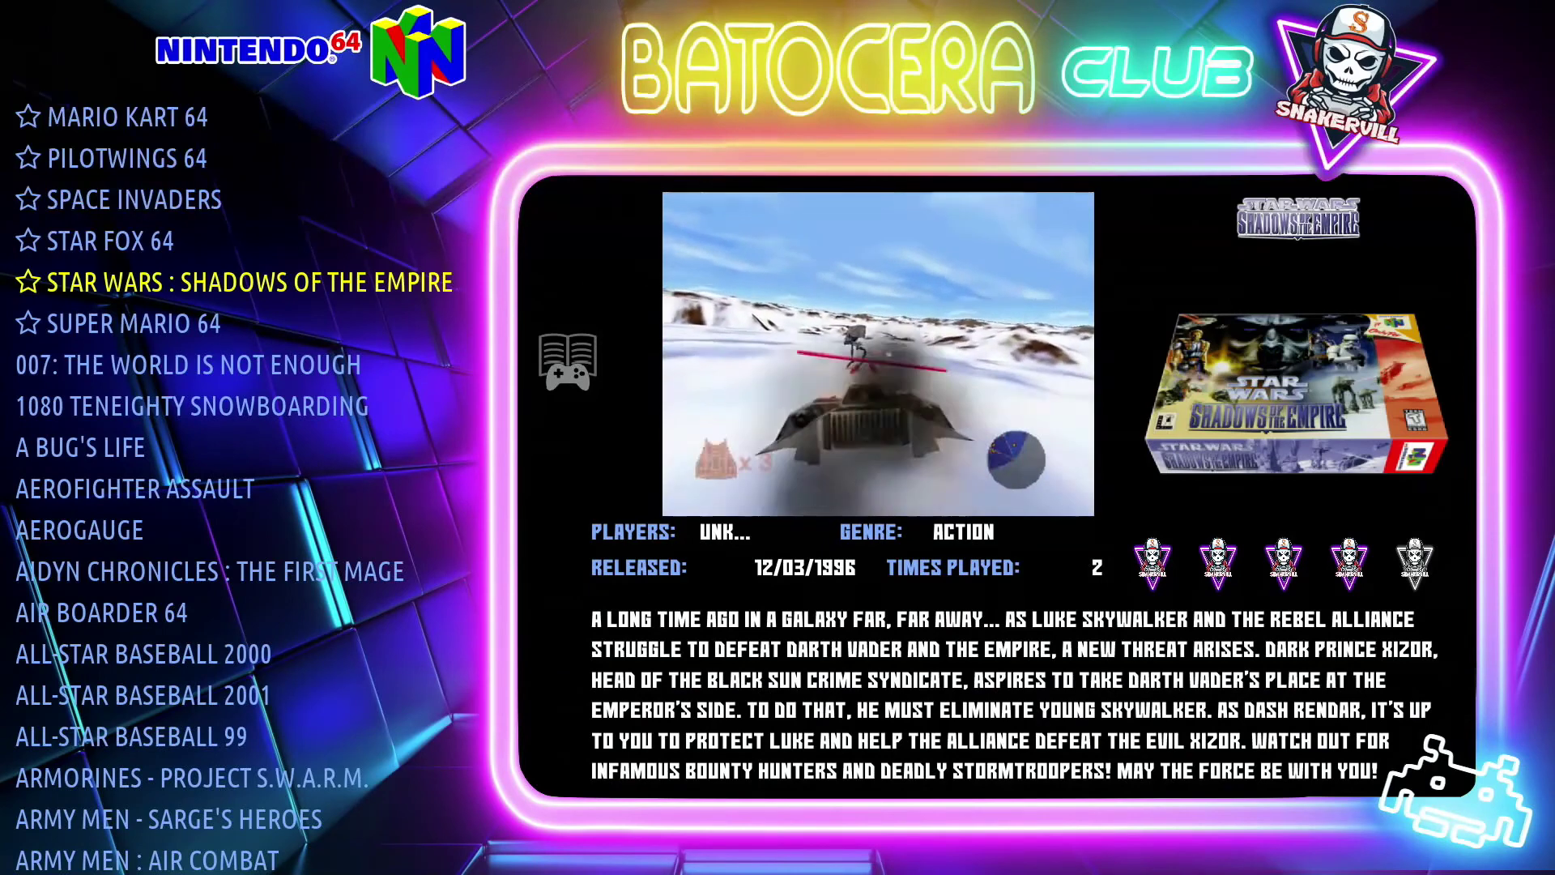
pyautogui.press('Up')
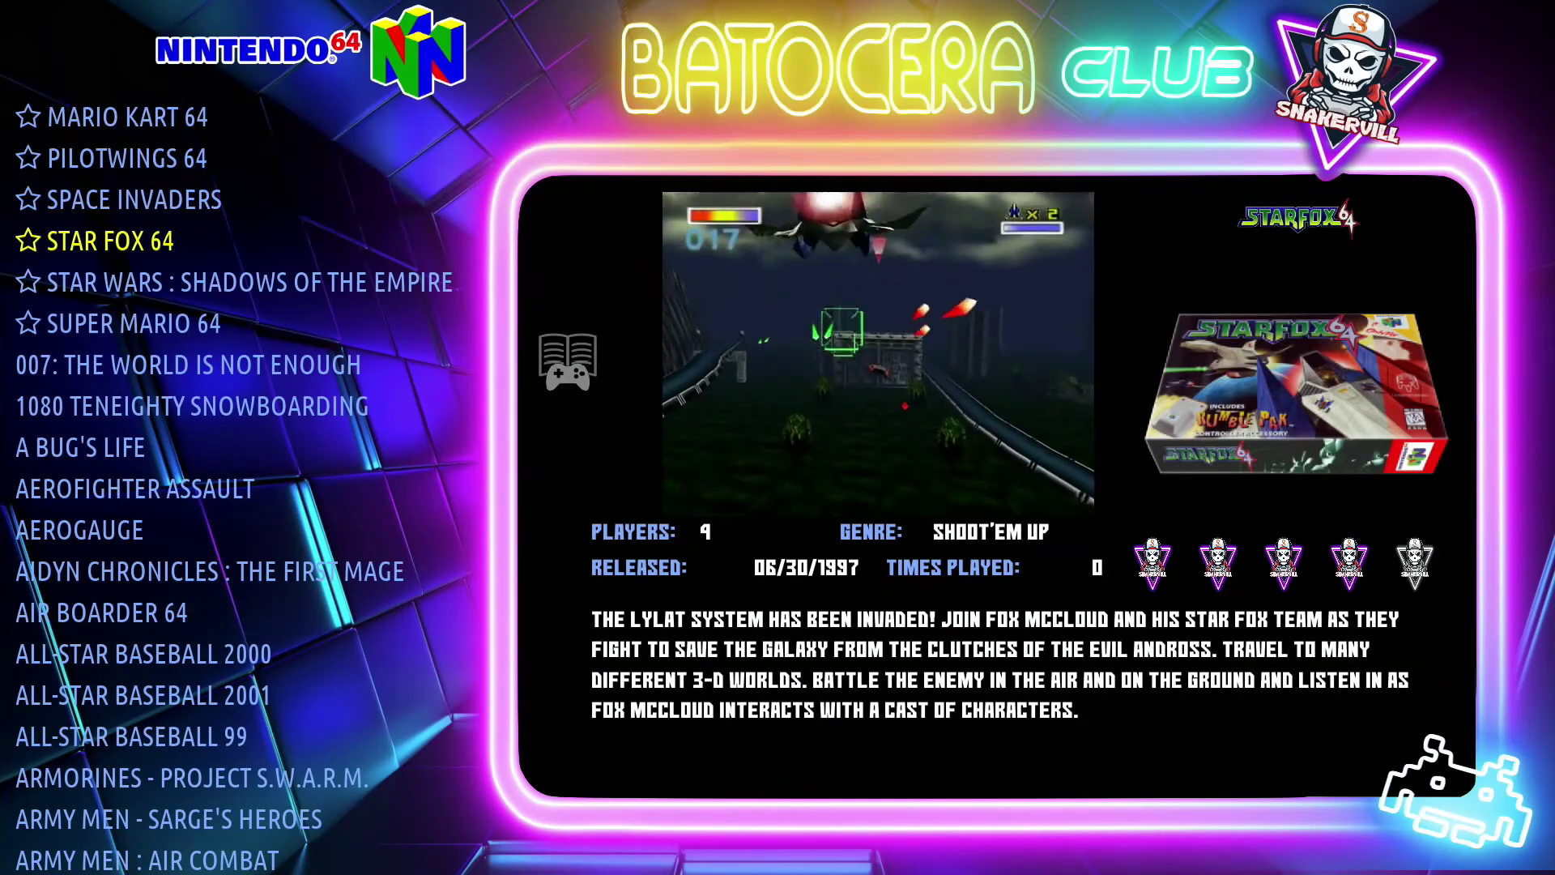
pyautogui.press('Up')
pyautogui.press('Up')
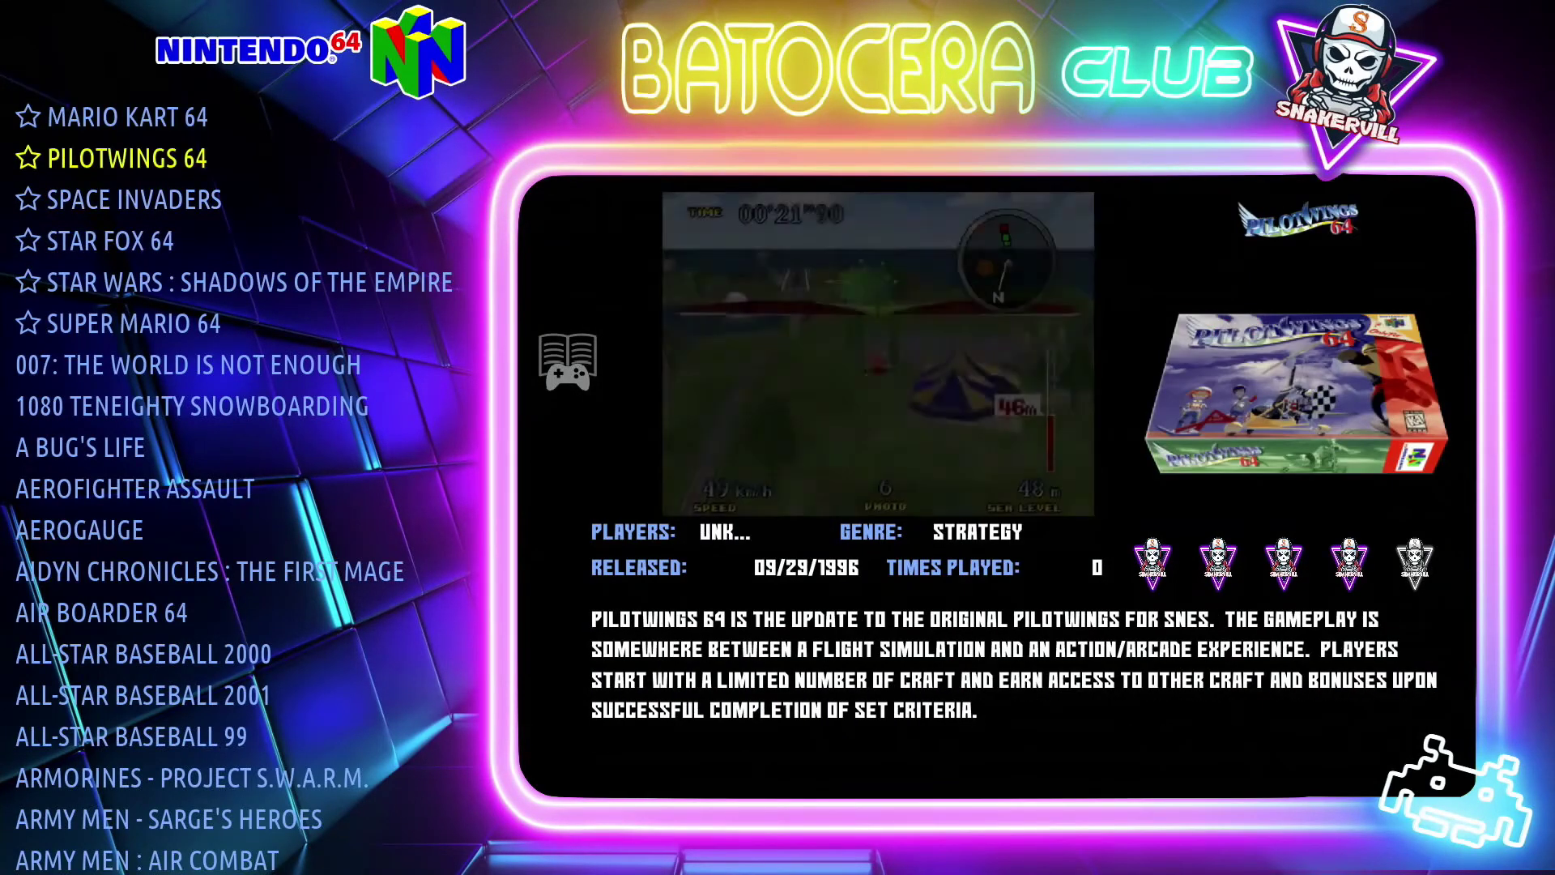
pyautogui.press('Up')
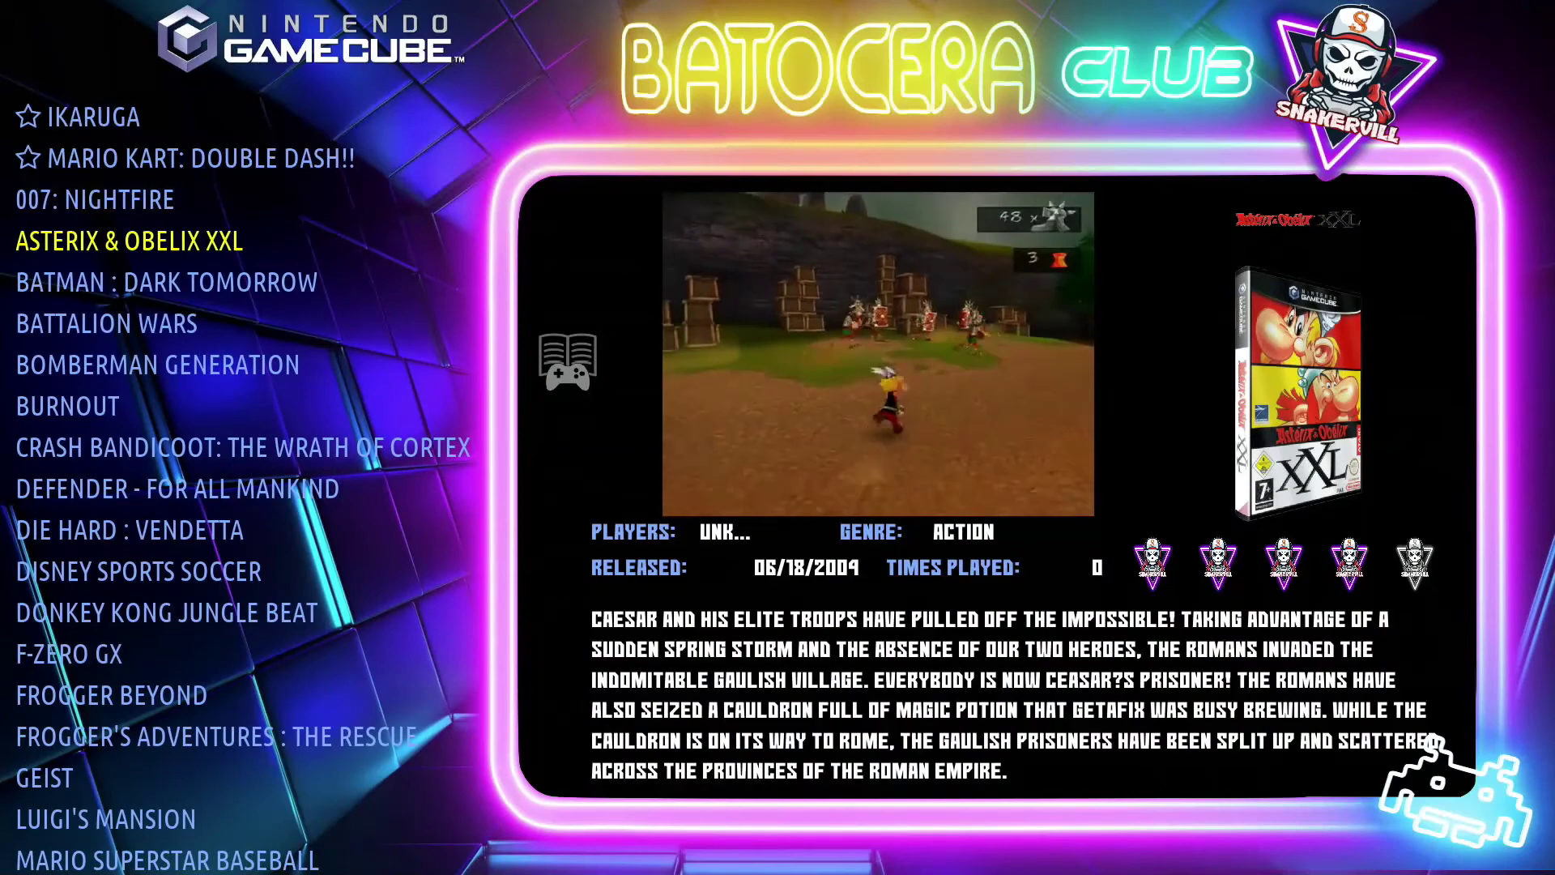
# - Browse the Nintendo GameCube list between Ikaruga and Bomberman Generation to check the video snap sound
pyautogui.press('Up')
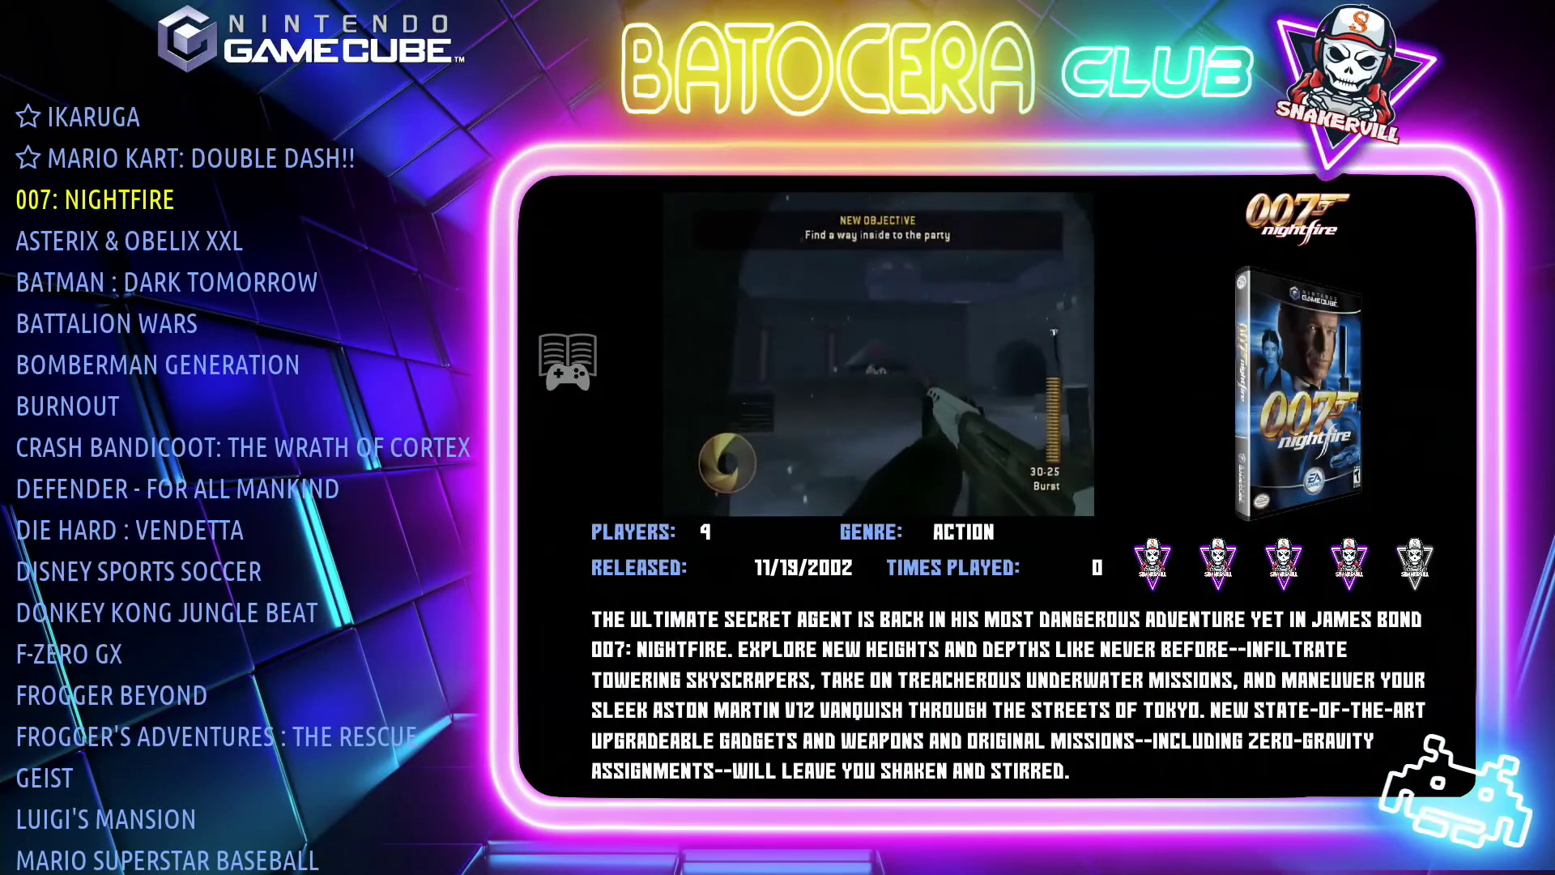
pyautogui.press('Up')
pyautogui.press('Up')
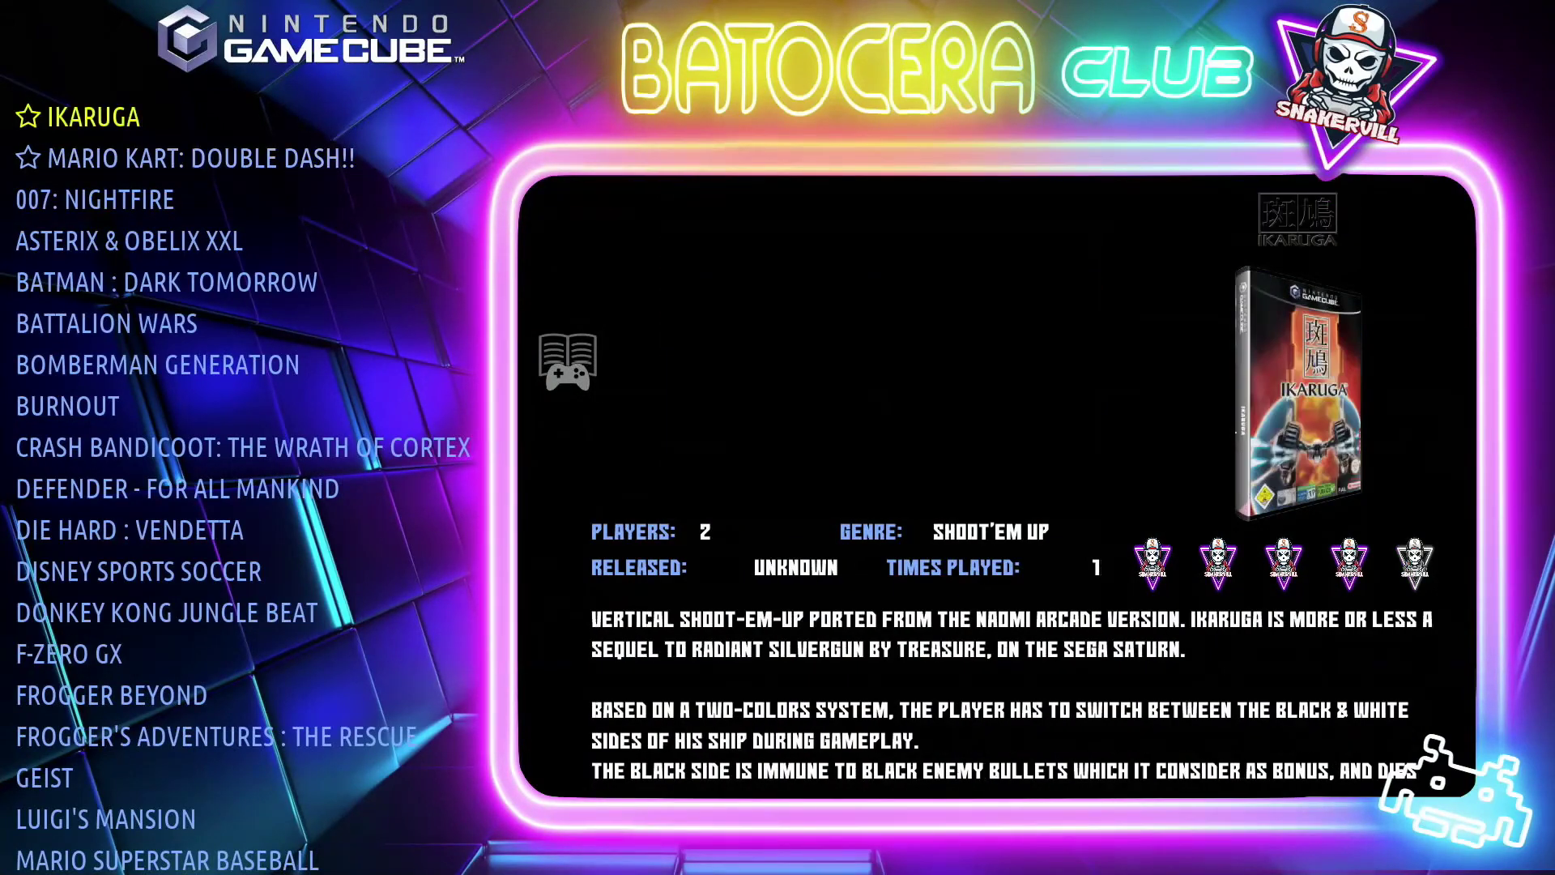
pyautogui.press('Down')
pyautogui.press('Down')
pyautogui.press('Down')
pyautogui.press('Down')
pyautogui.press('Down')
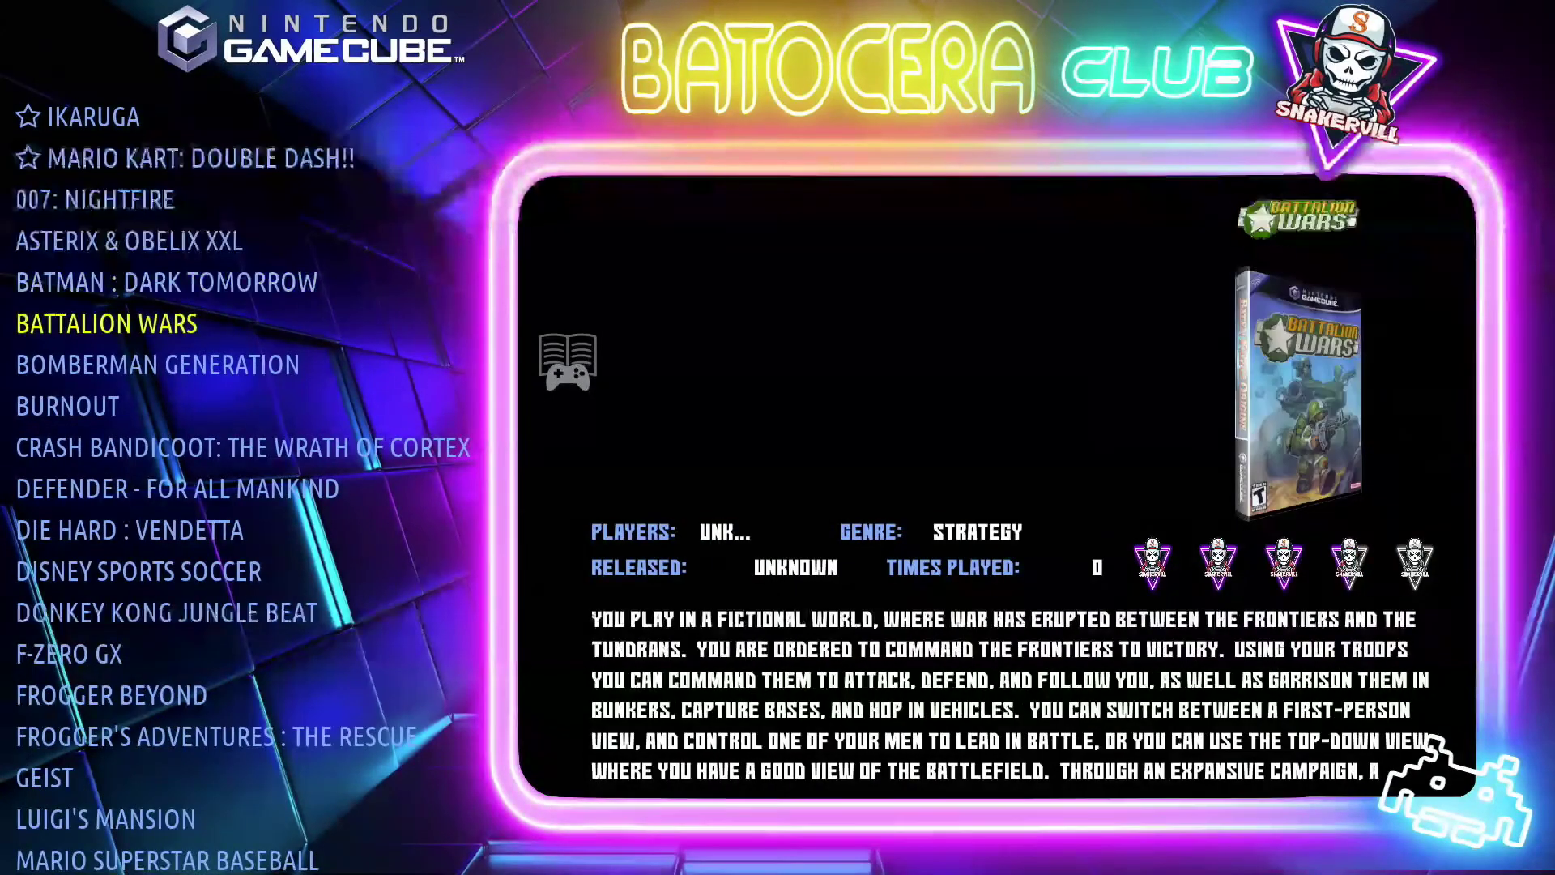
pyautogui.press('Down')
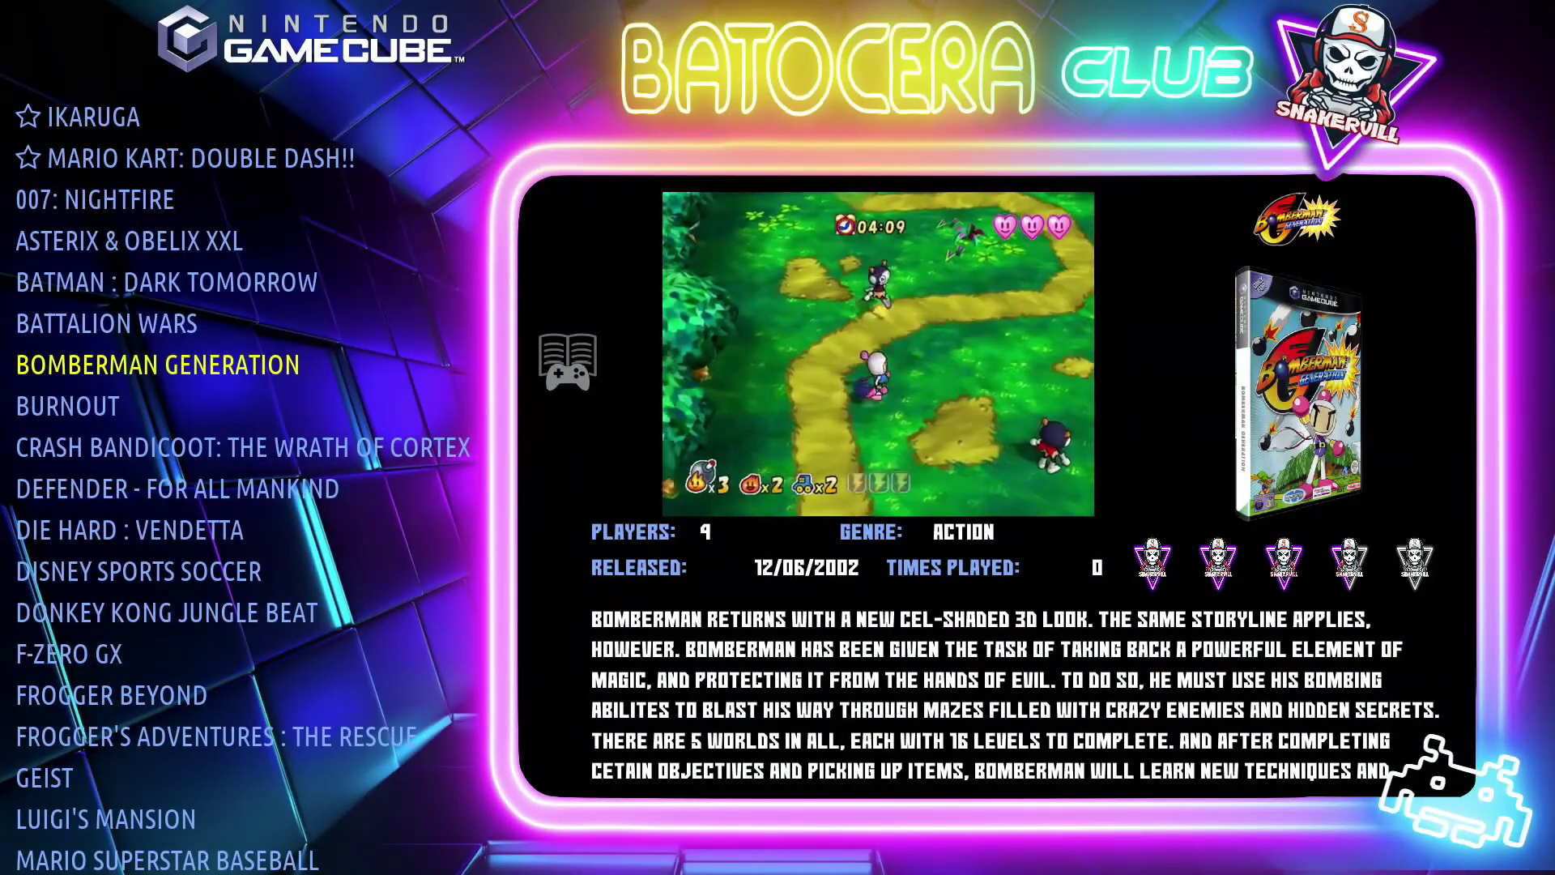